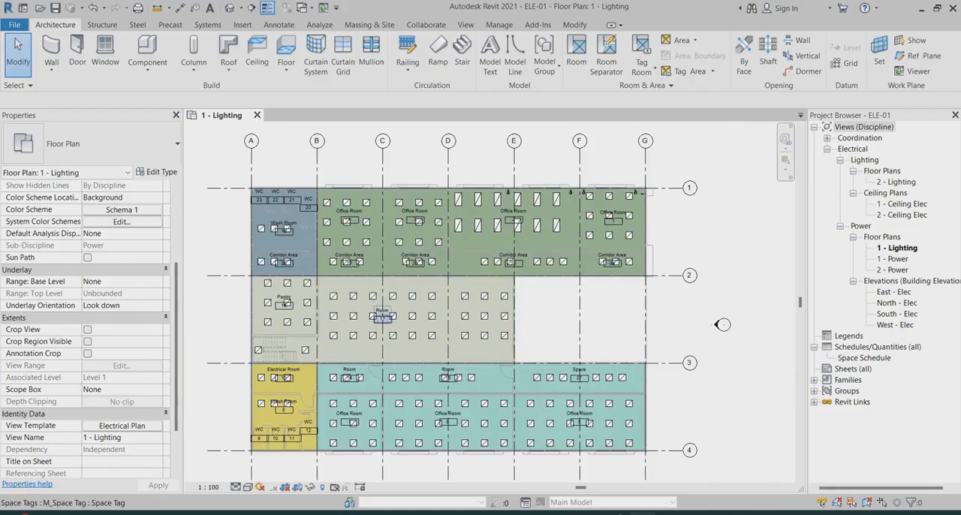
# Examine the light fixtures and tagged rooms across the 1 - Lighting floor plan
pyautogui.scroll(2, 385, 310)
pyautogui.scroll(-2, 482, 202)
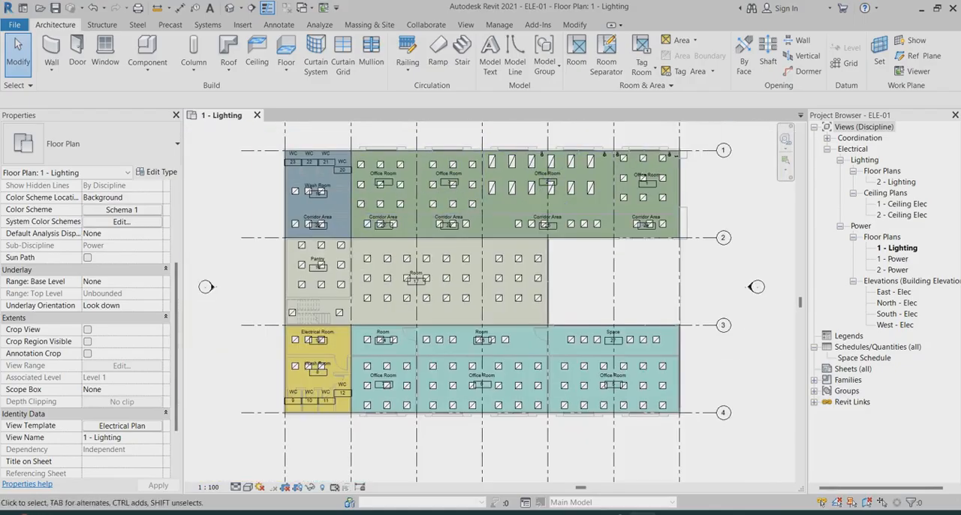
pyautogui.scroll(4, 338, 203)
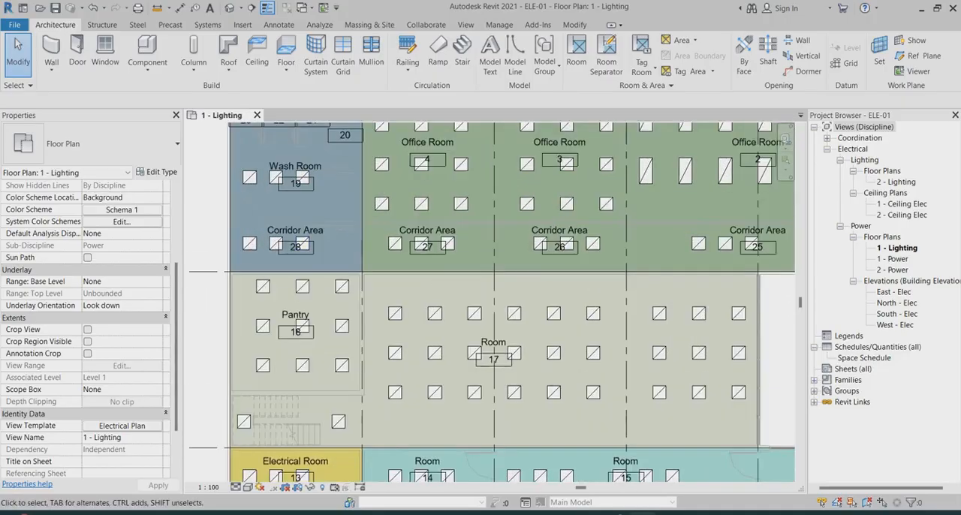
pyautogui.scroll(-4, 294, 263)
pyautogui.scroll(3, 565, 169)
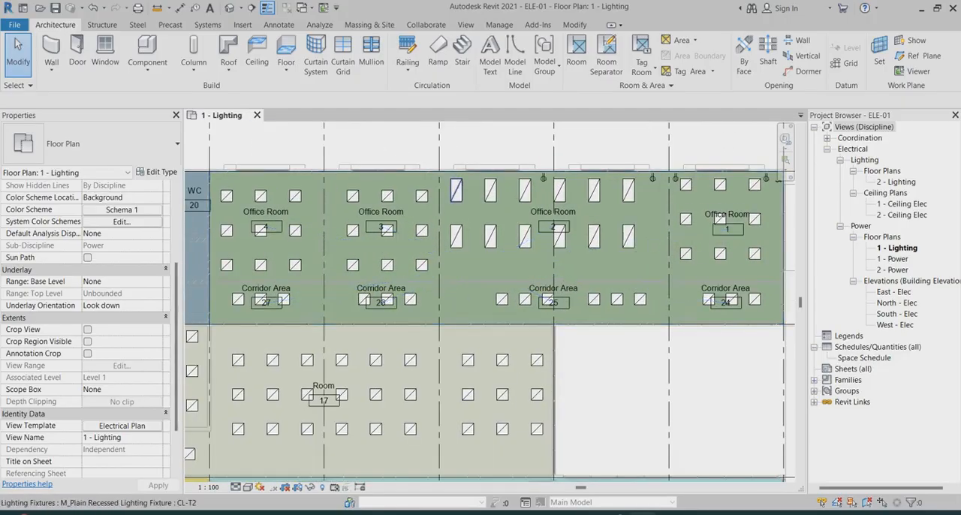
pyautogui.scroll(2, 460, 190)
pyautogui.scroll(-2, 459, 191)
pyautogui.scroll(-2, 459, 190)
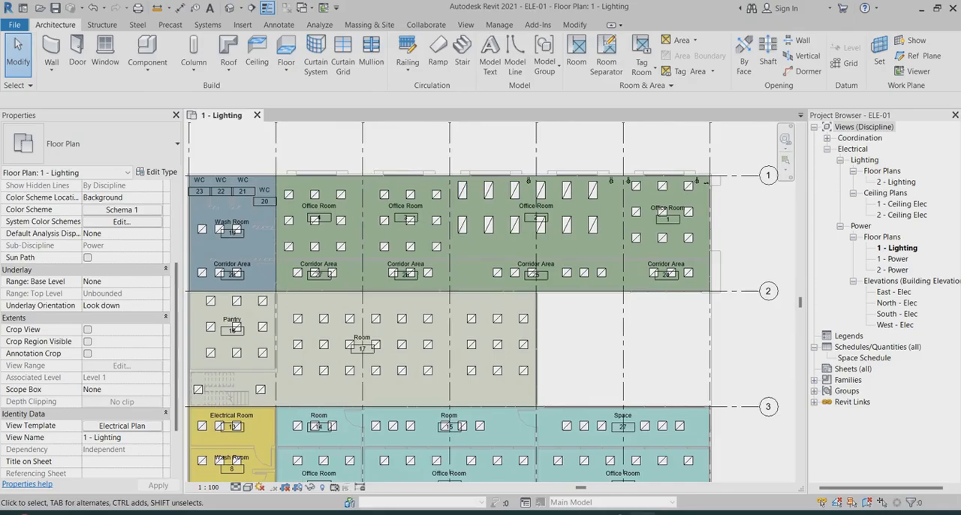
pyautogui.scroll(1, 460, 191)
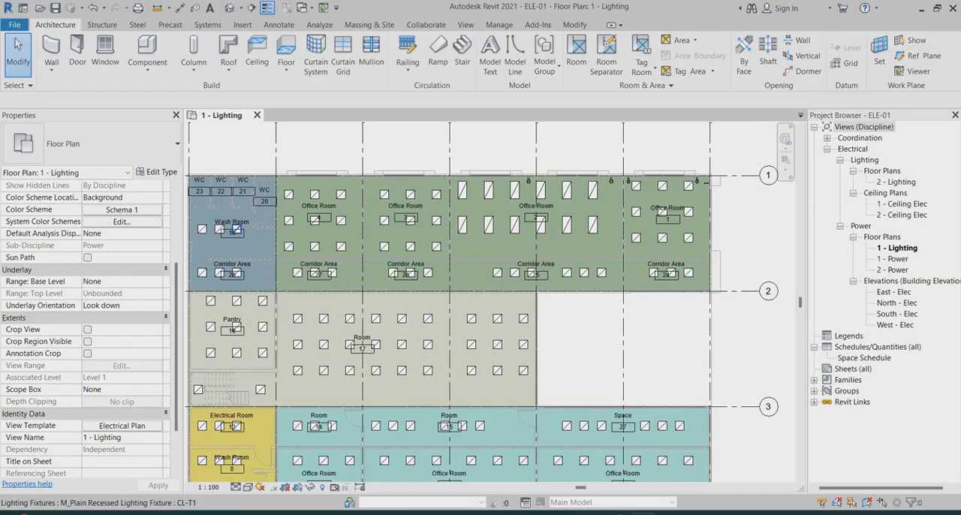
pyautogui.scroll(2, 470, 248)
pyautogui.scroll(-3, 614, 159)
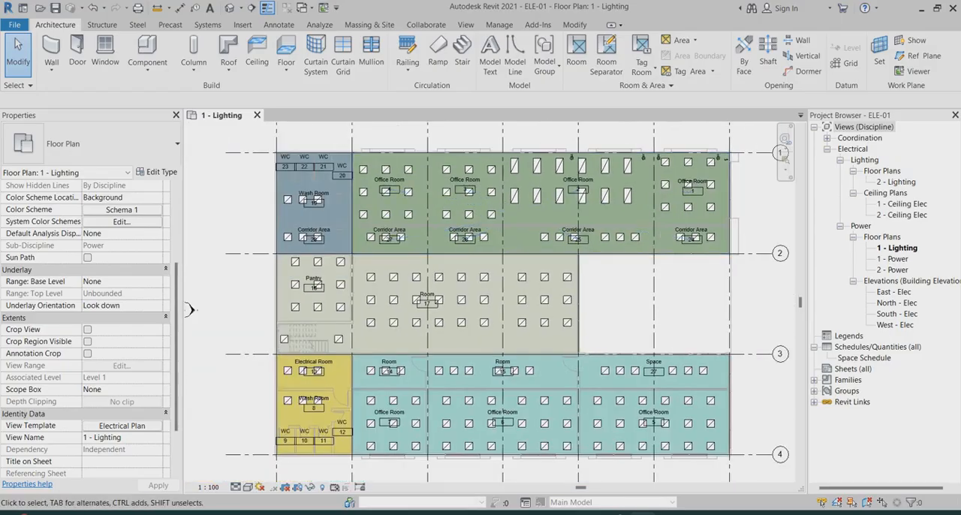
# Duplicate the Electrical Plan view template under the name Electrical-Layout
pyautogui.click(121, 424)
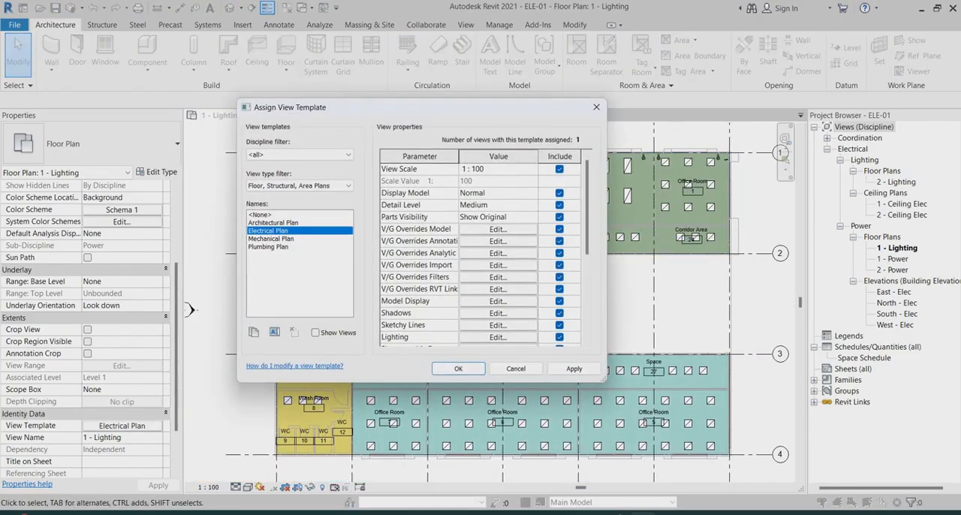
pyautogui.click(253, 332)
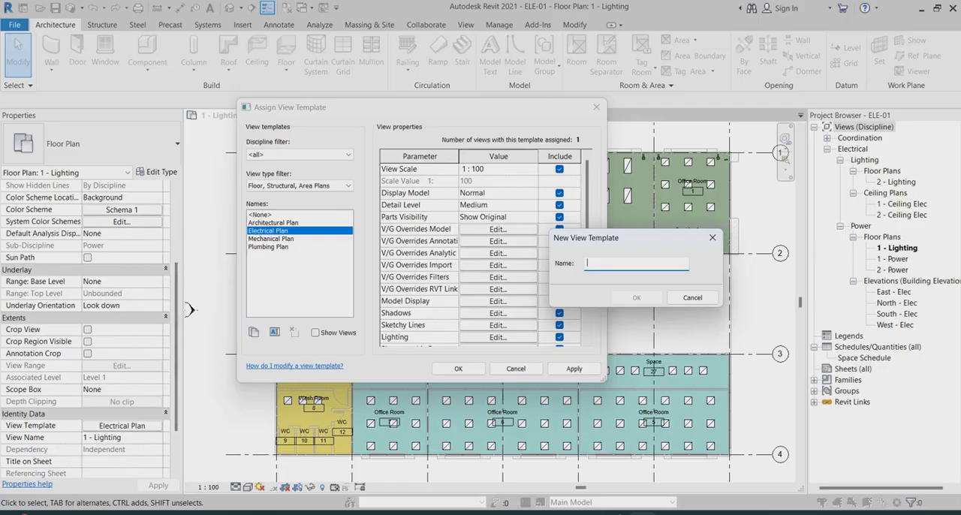
pyautogui.write('Electrical-Layout')
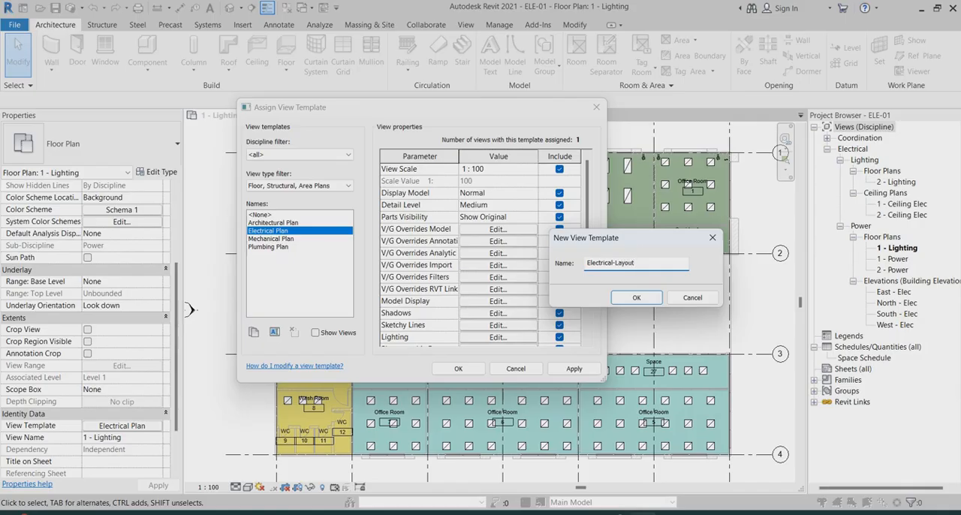
pyautogui.press('Return')
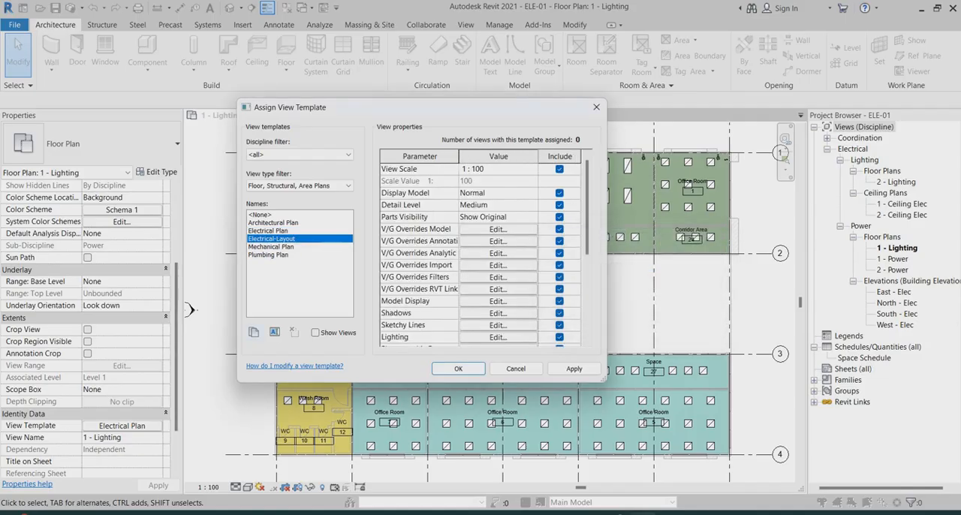
# Create a rule-based filter named CL-TA from the Electrical-Layout template's visibility overrides, copying the name for reuse
pyautogui.click(497, 229)
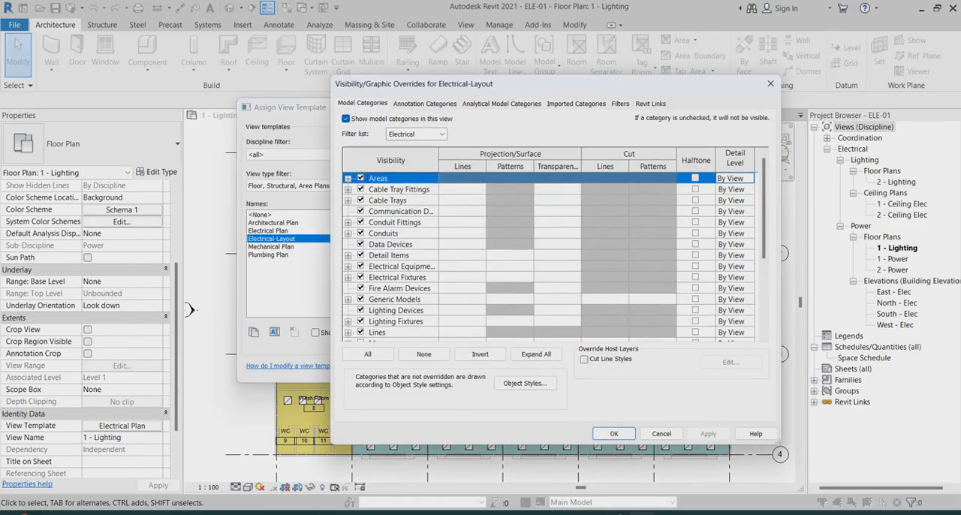
pyautogui.click(620, 103)
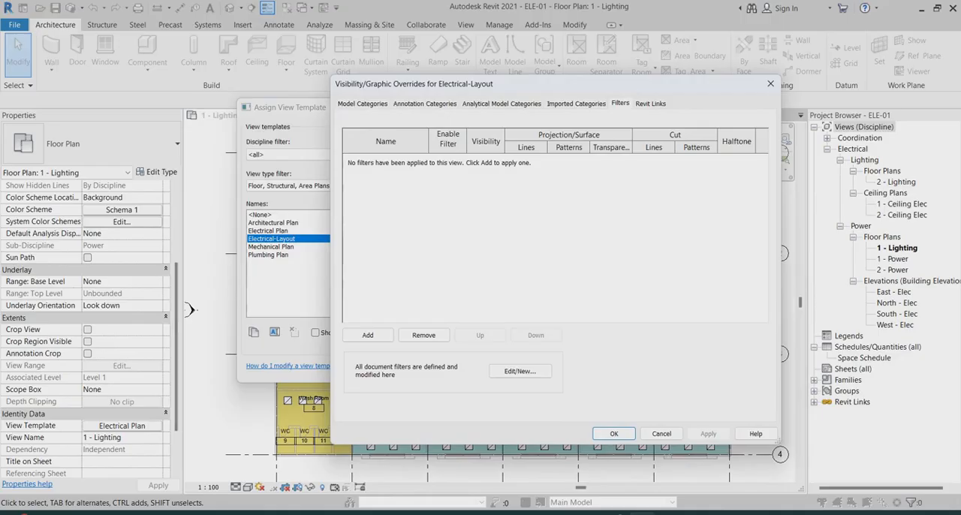
pyautogui.click(519, 371)
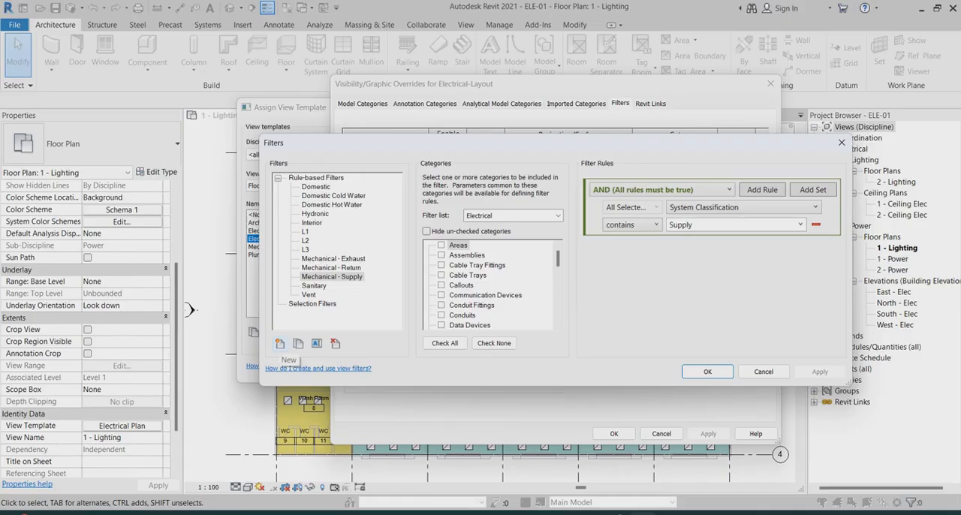
pyautogui.click(280, 343)
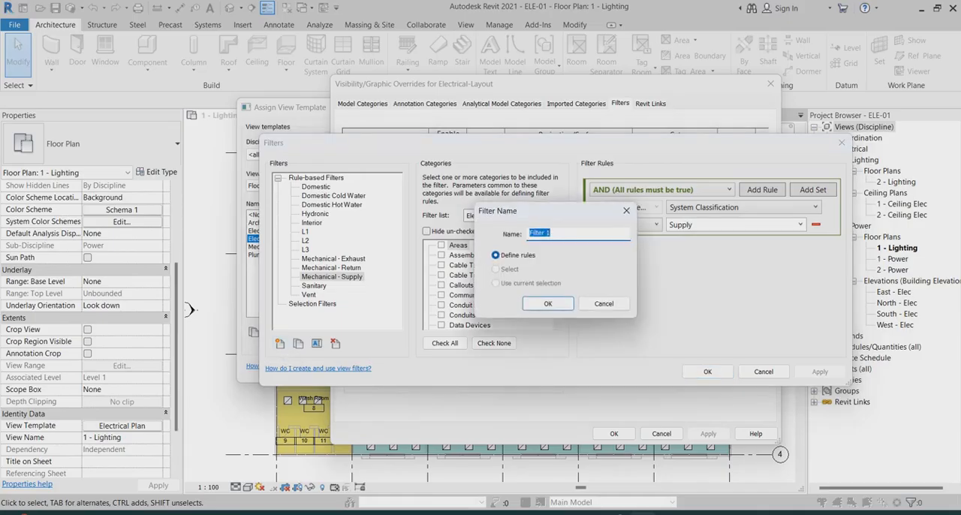
pyautogui.click(552, 234)
pyautogui.press('BackSpace')
pyautogui.press('BackSpace')
pyautogui.press('BackSpace')
pyautogui.press('BackSpace')
pyautogui.press('BackSpace')
pyautogui.press('BackSpace')
pyautogui.press('BackSpace')
pyautogui.press('BackSpace')
pyautogui.write('d')
pyautogui.press('BackSpace')
pyautogui.write('CL-TA')
pyautogui.hotkey('ctrl', 'a')
pyautogui.rightClick(555, 234)
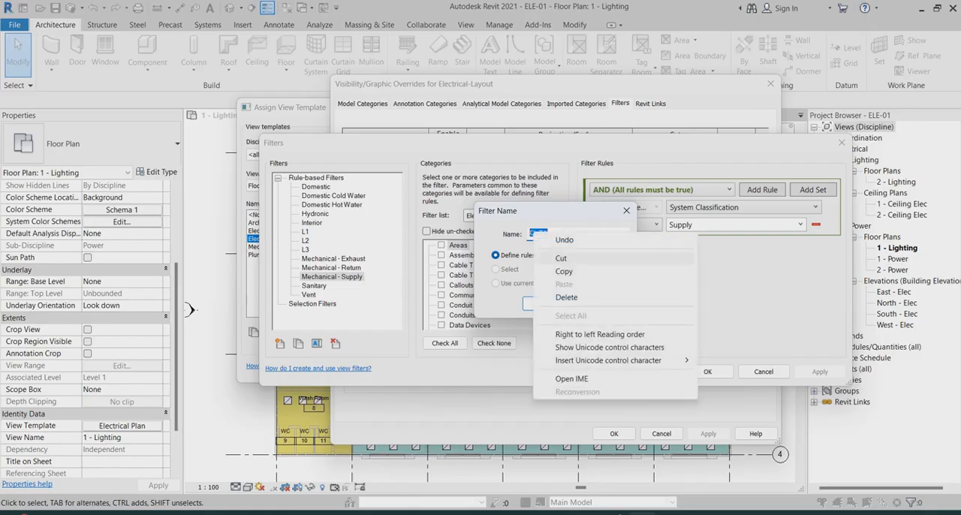
pyautogui.click(578, 268)
pyautogui.click(548, 303)
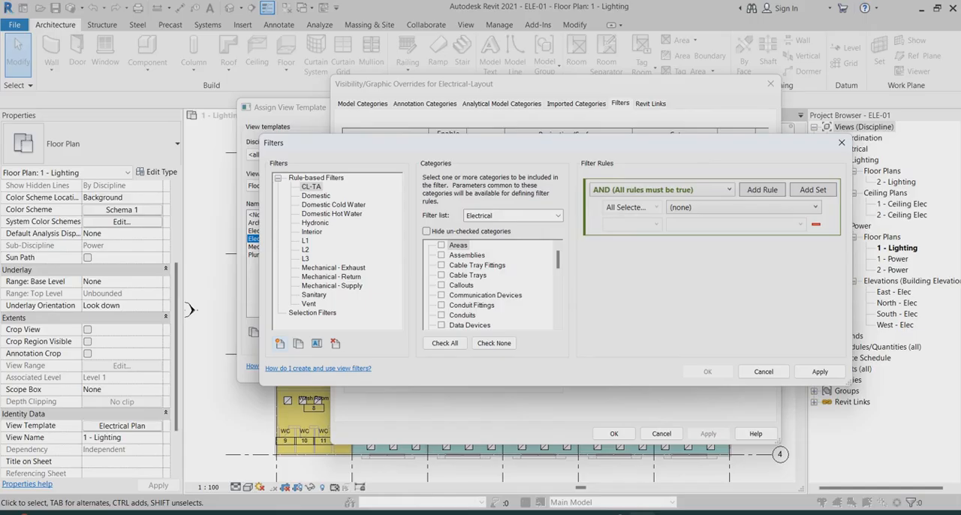
# Include the Lighting Fixtures category in the CL-TA filter
pyautogui.scroll(-4, 492, 286)
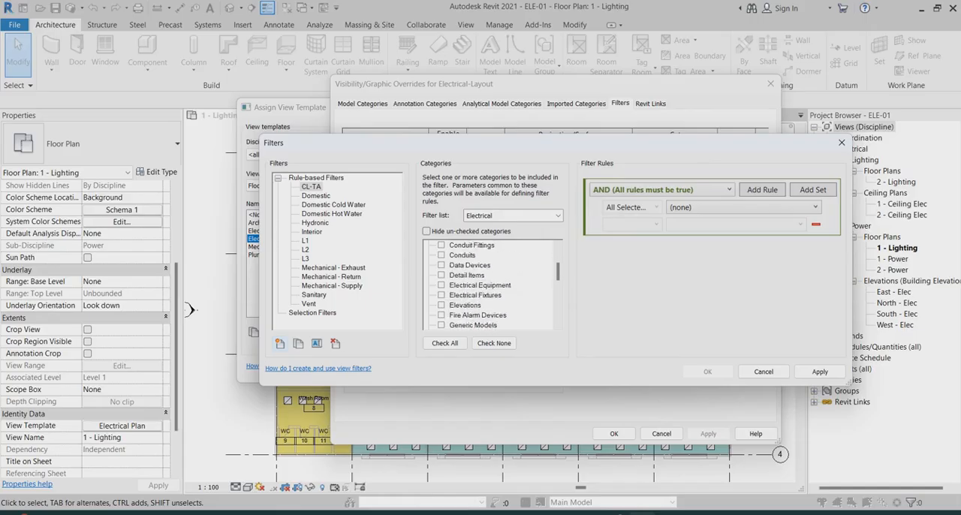
pyautogui.scroll(-5, 492, 285)
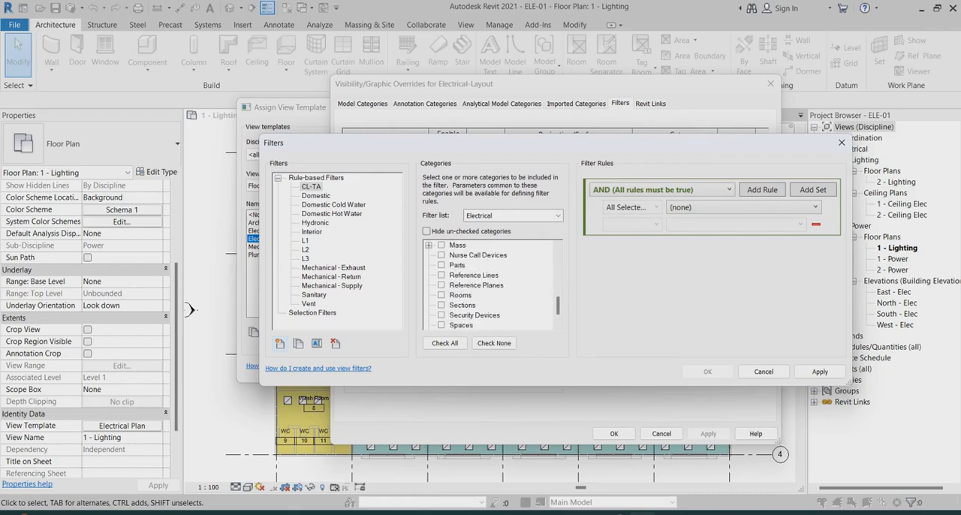
pyautogui.scroll(3, 492, 285)
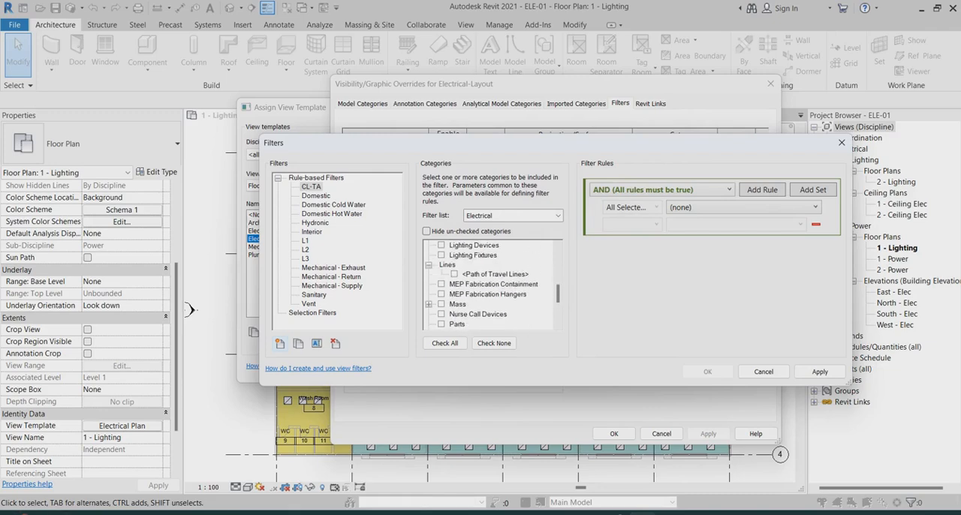
pyautogui.click(442, 255)
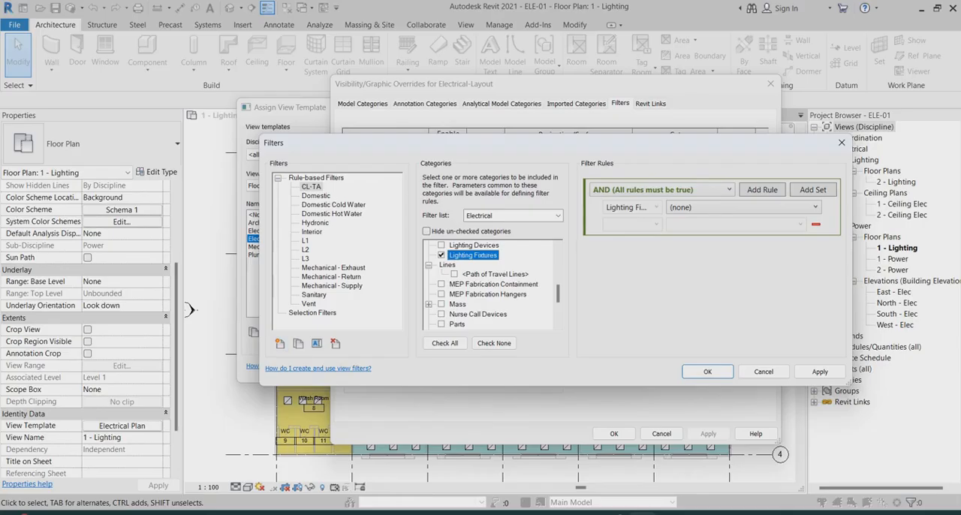
# Define the CL-TA filter rule on the Comments parameter with the copied filter name as its value, and save the filter
pyautogui.click(743, 207)
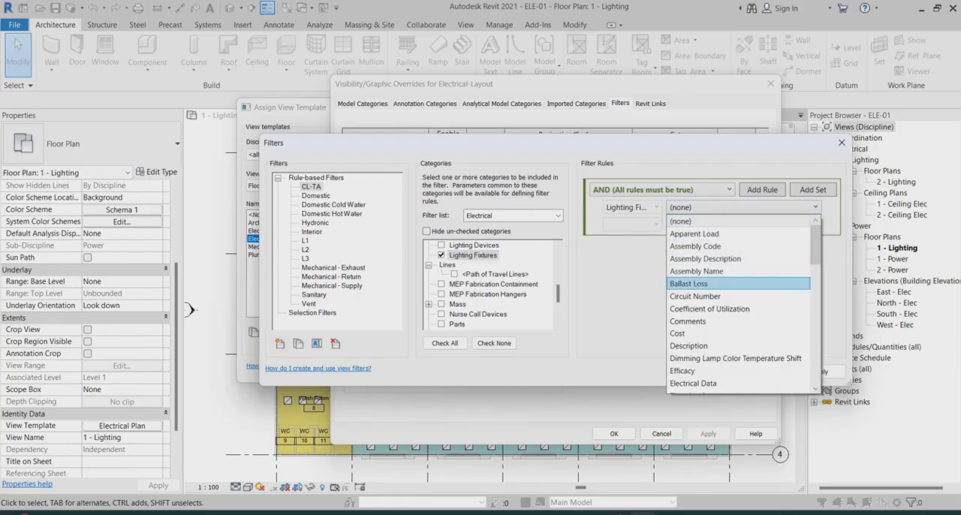
pyautogui.press('Return')
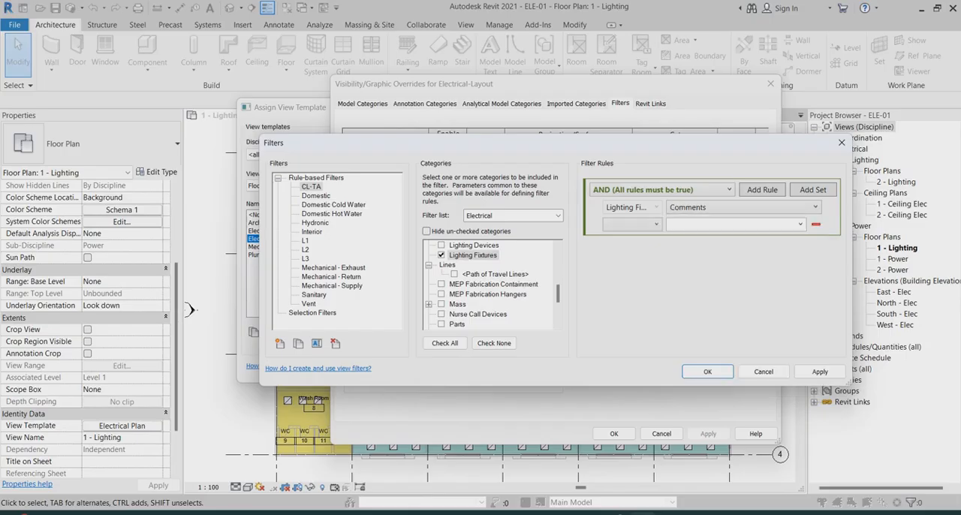
pyautogui.click(632, 225)
pyautogui.click(620, 238)
pyautogui.click(725, 224)
pyautogui.rightClick(686, 225)
pyautogui.click(720, 264)
pyautogui.click(820, 371)
pyautogui.click(706, 371)
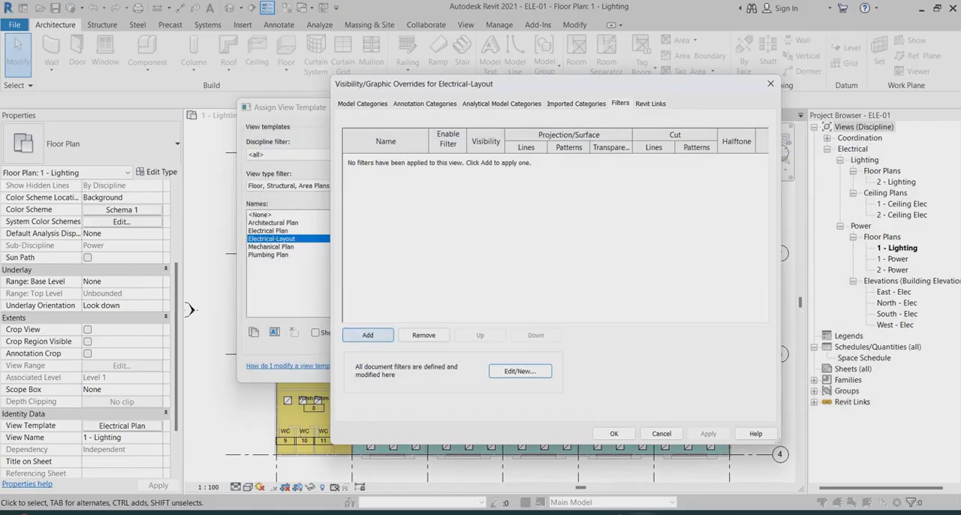
# Add the CL-TA filter to the Electrical-Layout template's visibility overrides
pyautogui.click(368, 335)
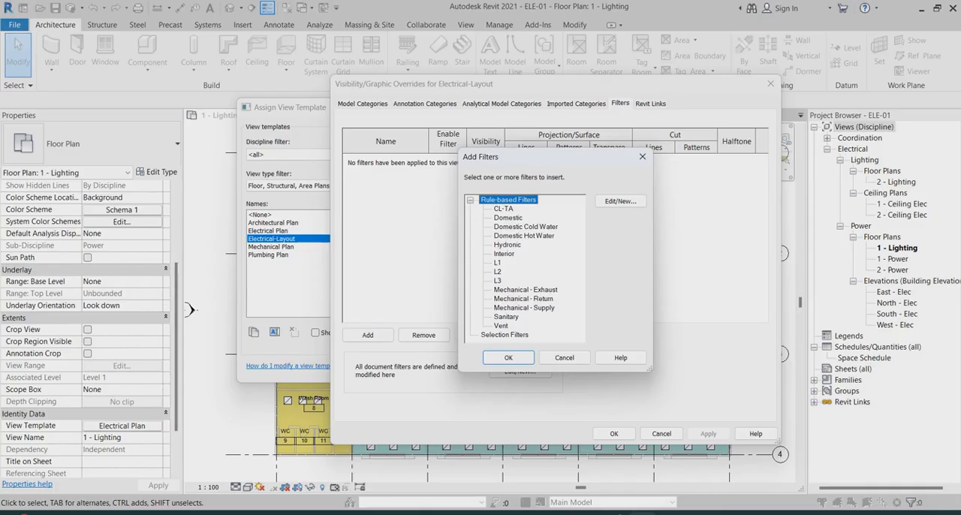
pyautogui.click(502, 209)
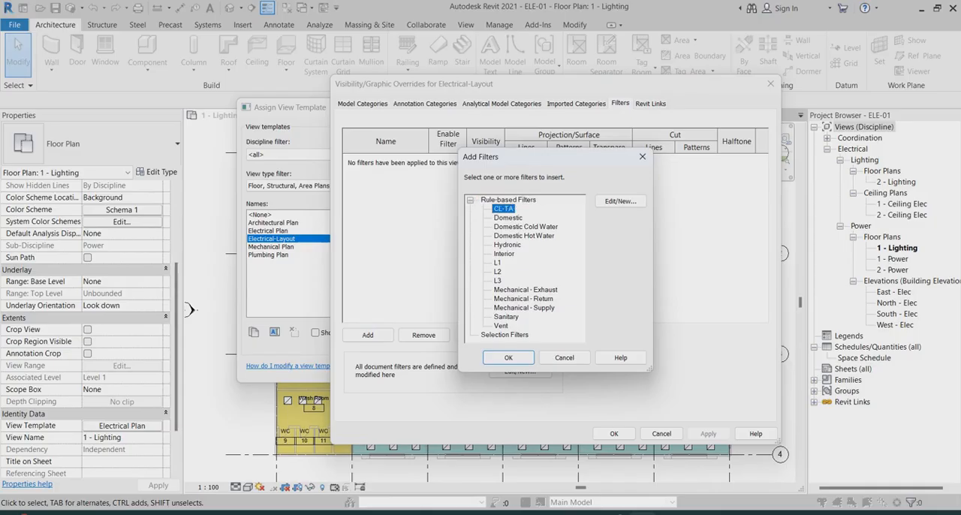
pyautogui.click(508, 358)
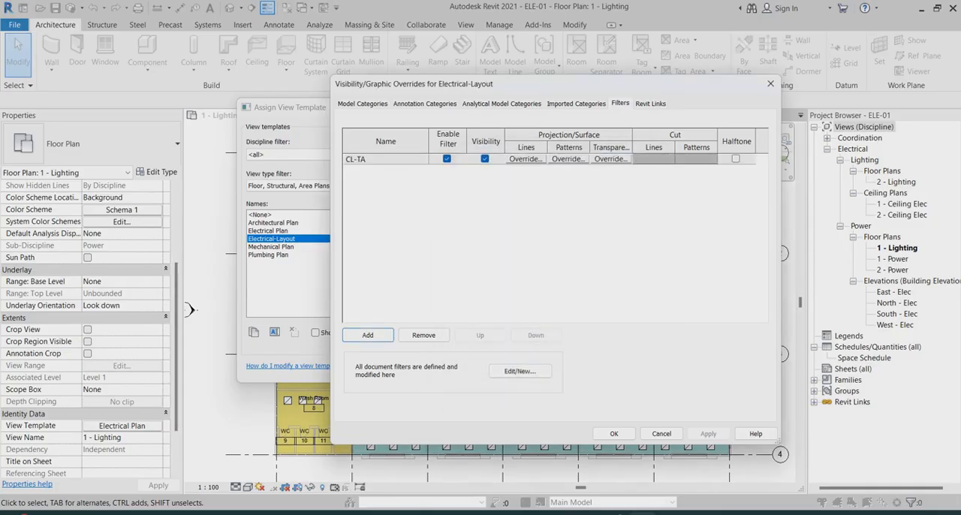
# Override the CL-TA filter's projection lines with the Aligning Line pattern and the colour RGB 255-000-128
pyautogui.click(525, 159)
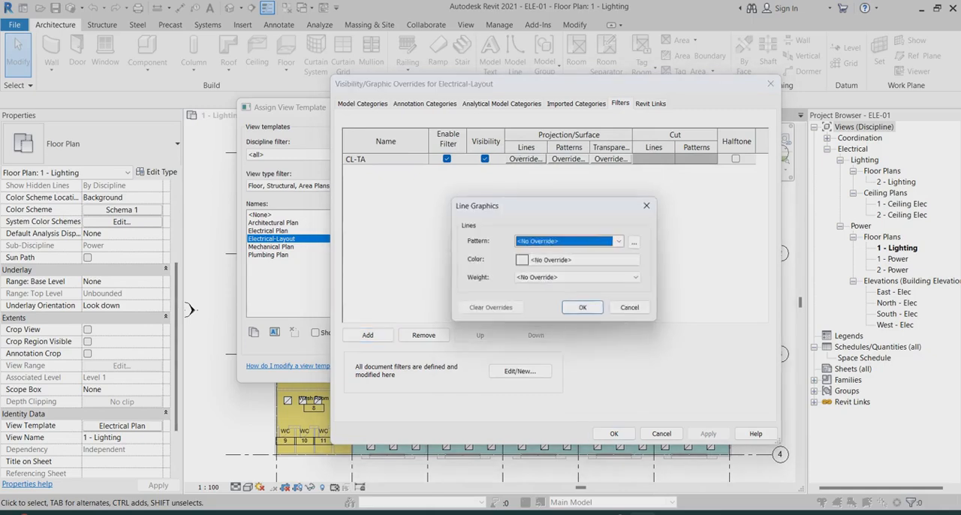
pyautogui.click(622, 241)
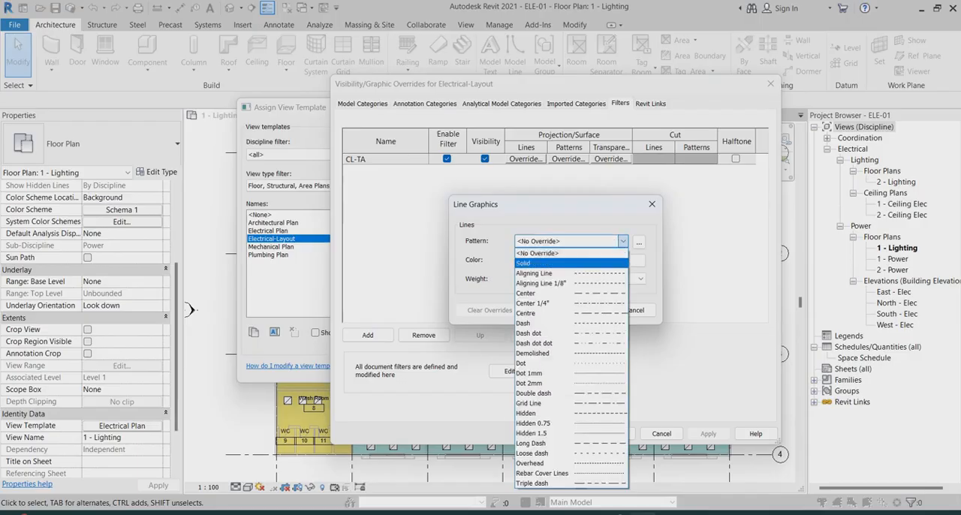
pyautogui.click(556, 273)
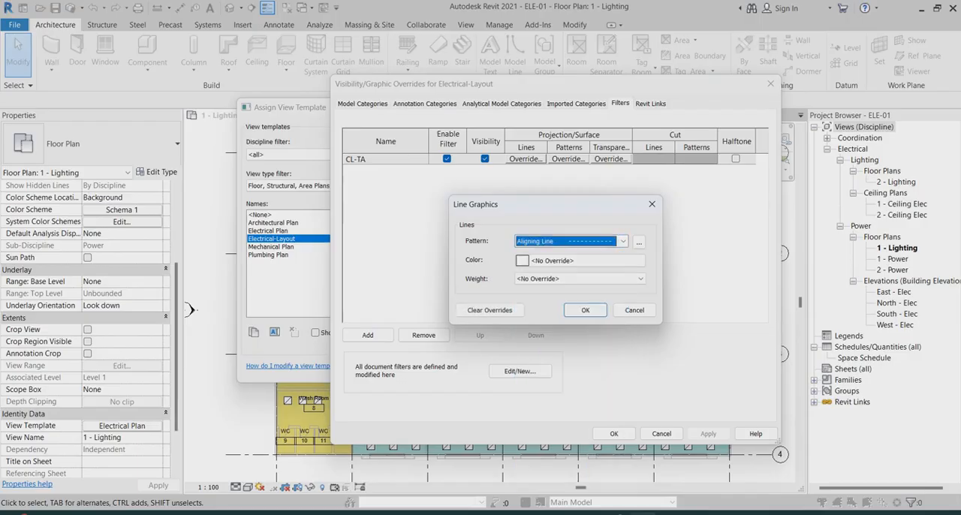
pyautogui.click(580, 261)
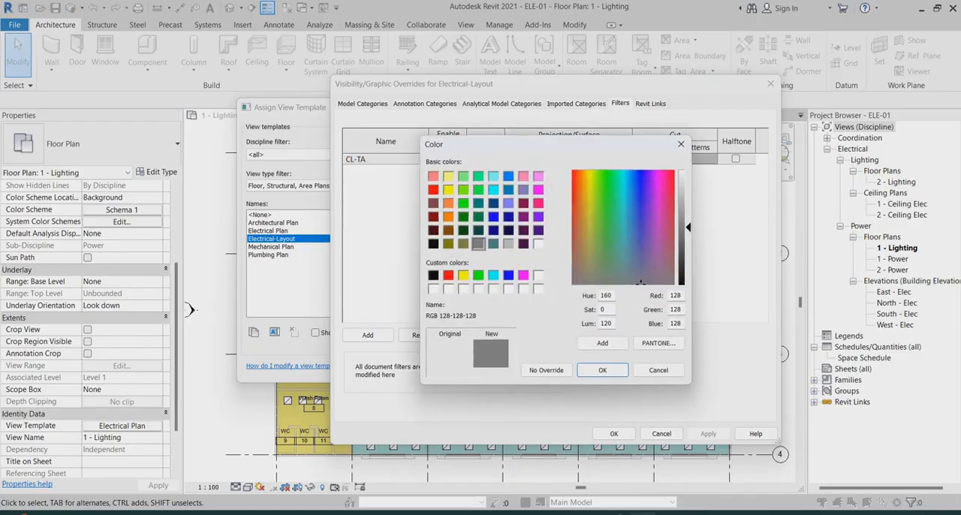
pyautogui.click(538, 203)
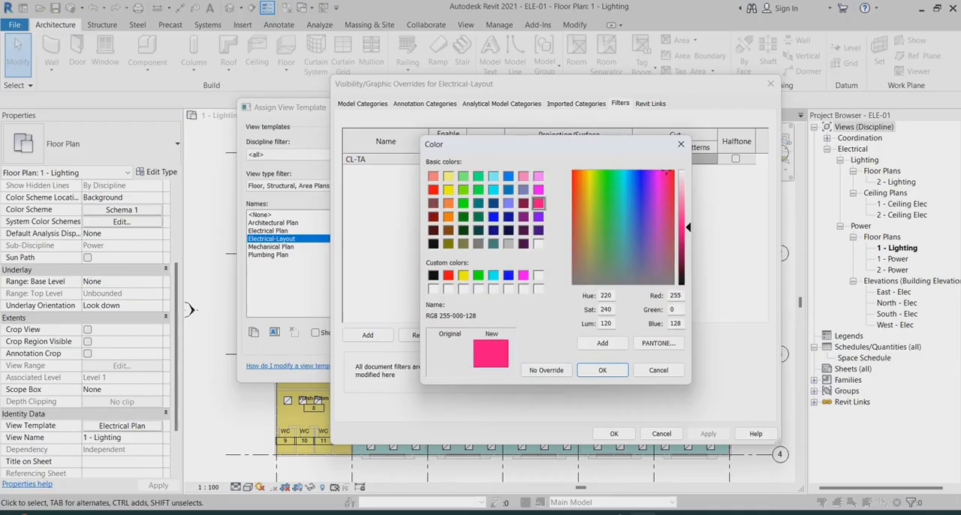
pyautogui.click(602, 369)
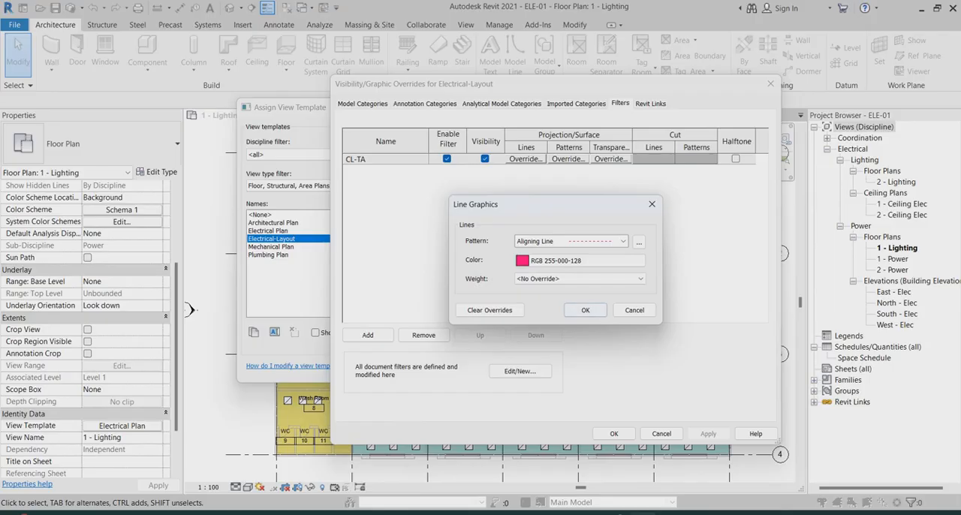
pyautogui.click(584, 309)
# Override the CL-TA filter's surface foreground pattern with solid fill in RGB 255-000-128, and apply the Electrical-Layout template to the lighting plan
pyautogui.click(568, 159)
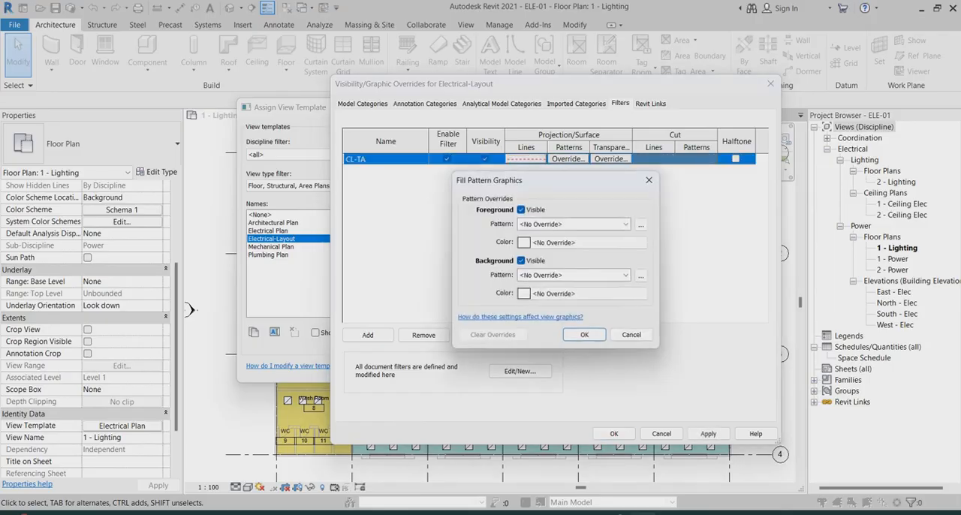
pyautogui.click(625, 224)
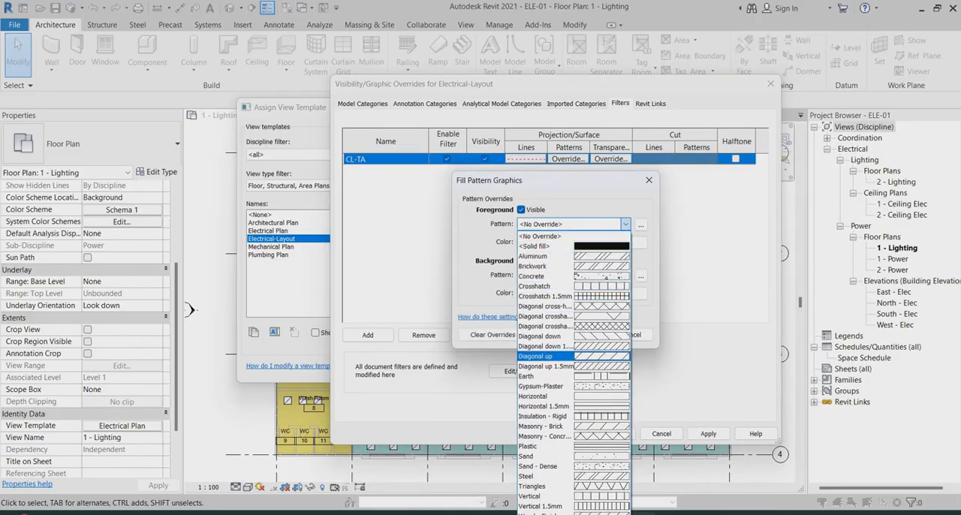
pyautogui.click(545, 246)
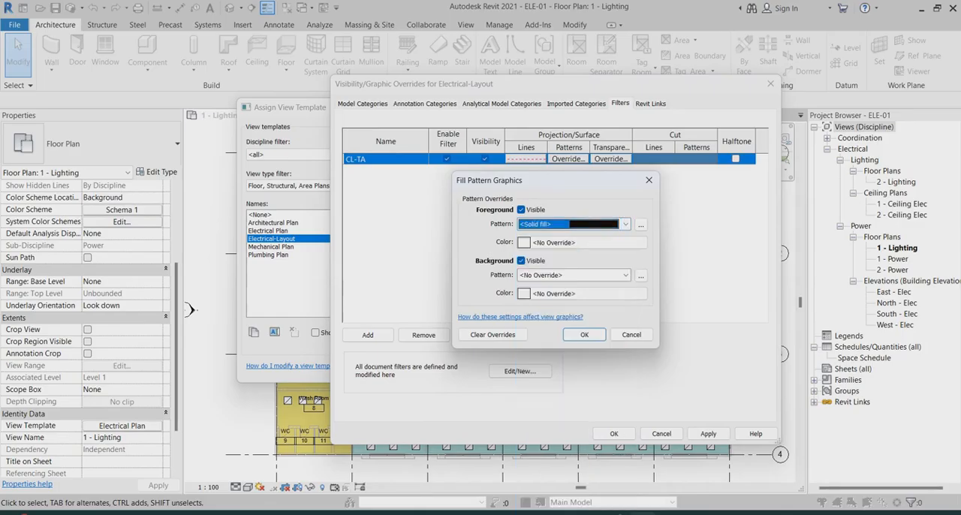
pyautogui.click(552, 242)
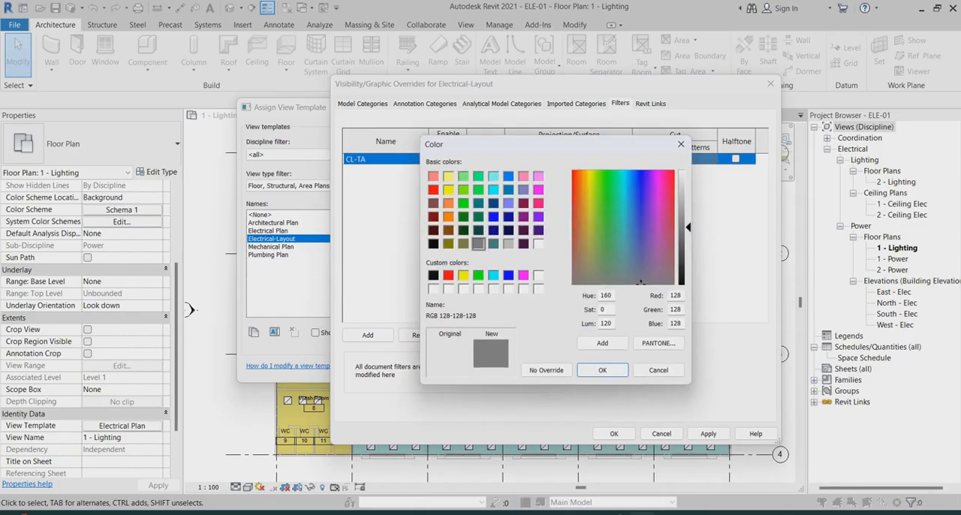
pyautogui.click(538, 203)
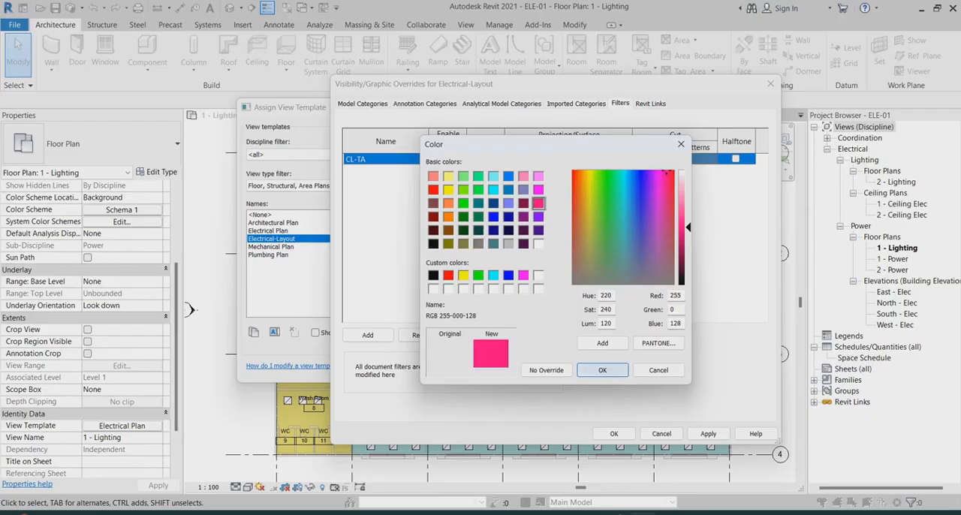
pyautogui.click(602, 369)
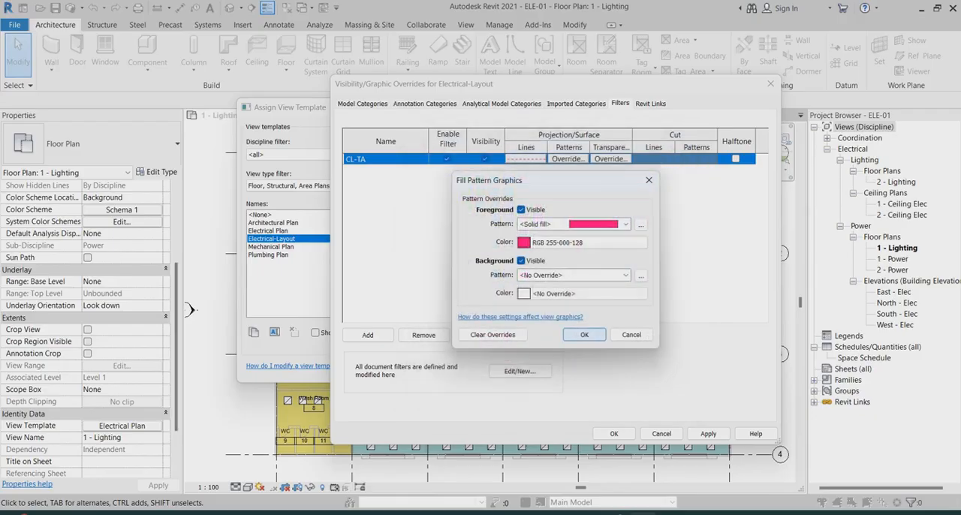
pyautogui.click(584, 334)
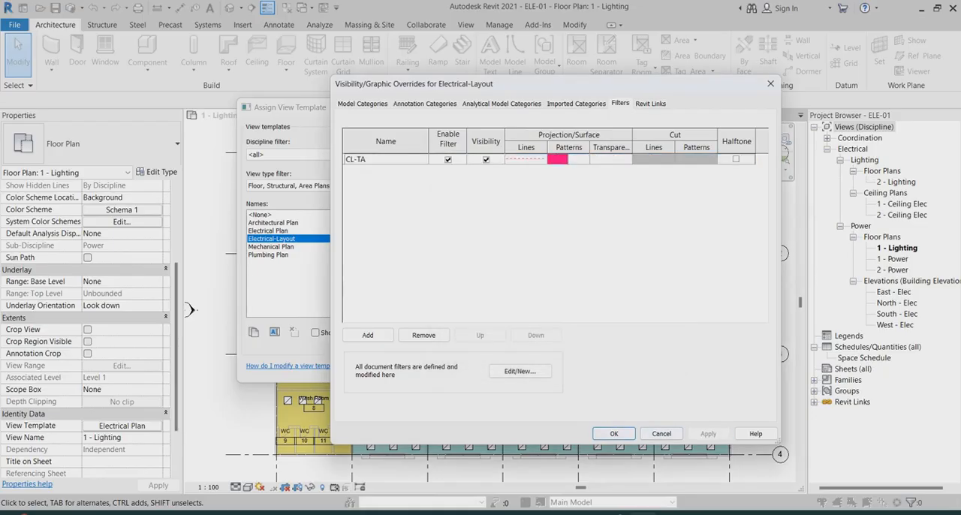
pyautogui.click(614, 434)
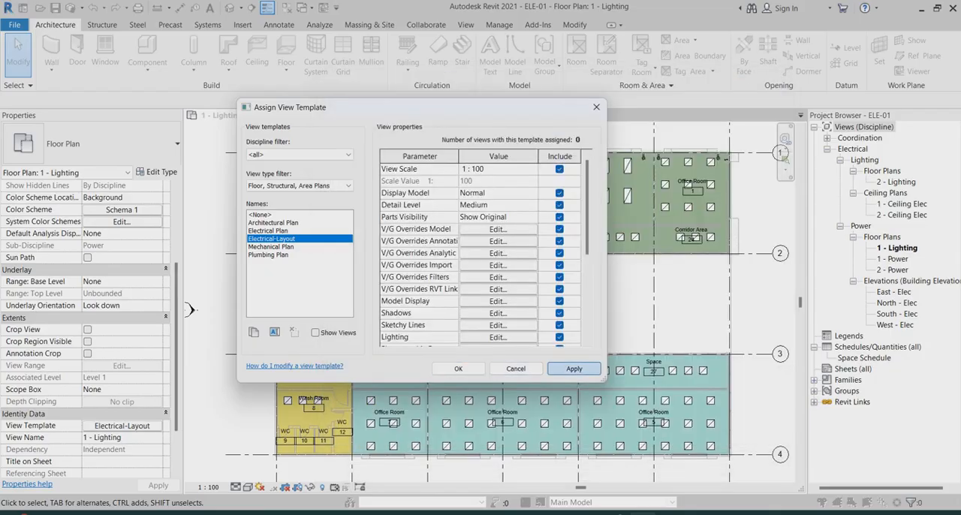
pyautogui.click(458, 368)
# Set the Comments value of all instances of the CL-T1 plain recessed lighting fixture to CL-TA
pyautogui.scroll(2, 626, 178)
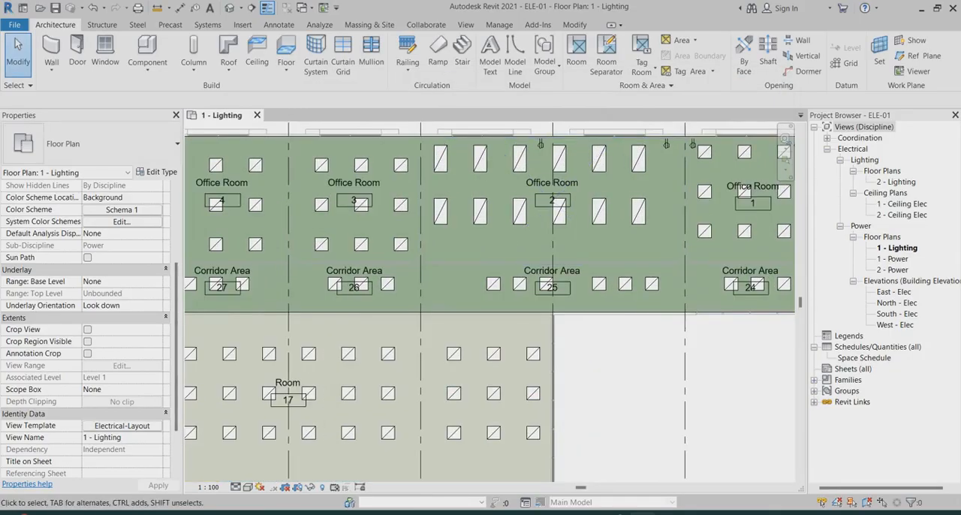
pyautogui.click(705, 151)
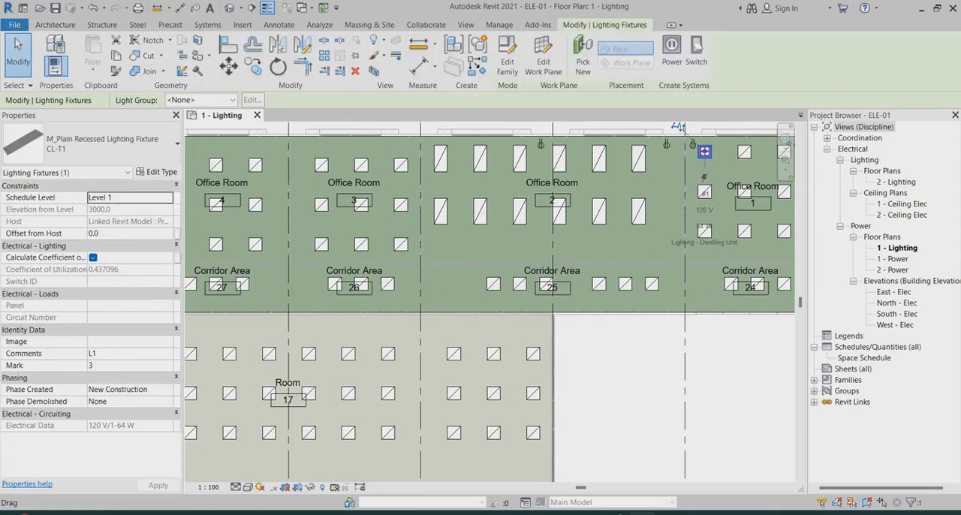
pyautogui.rightClick(705, 152)
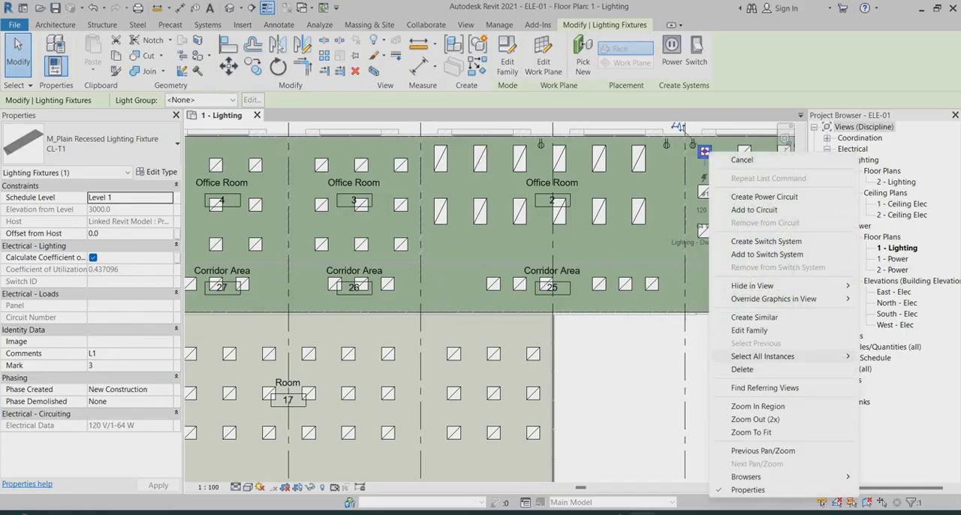
pyautogui.moveTo(763, 356)
pyautogui.click(648, 356)
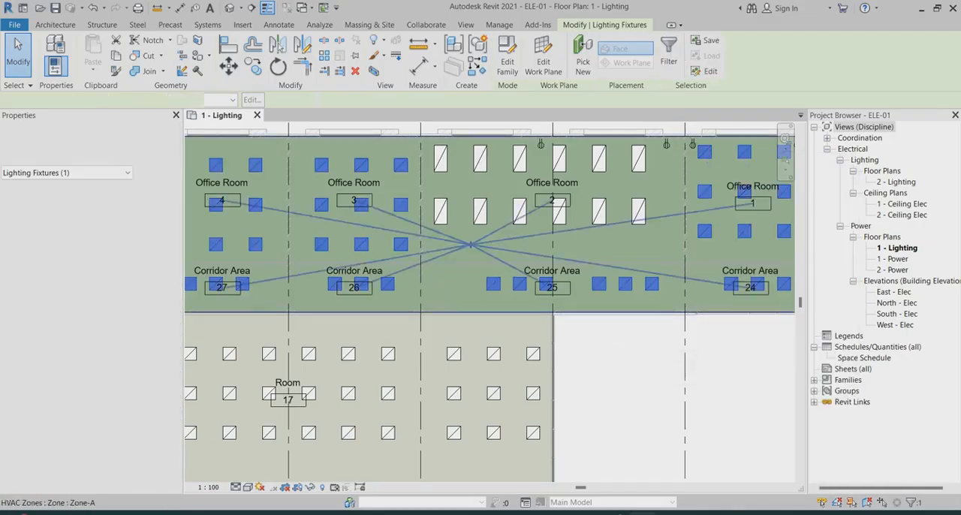
pyautogui.scroll(-4, 650, 293)
pyautogui.scroll(3, 603, 382)
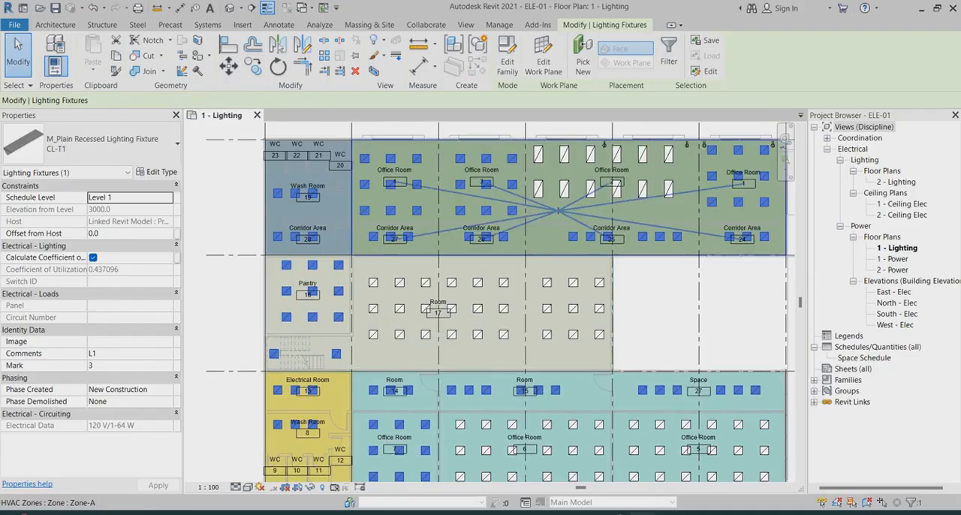
pyautogui.scroll(-2, 445, 246)
pyautogui.scroll(1, 531, 303)
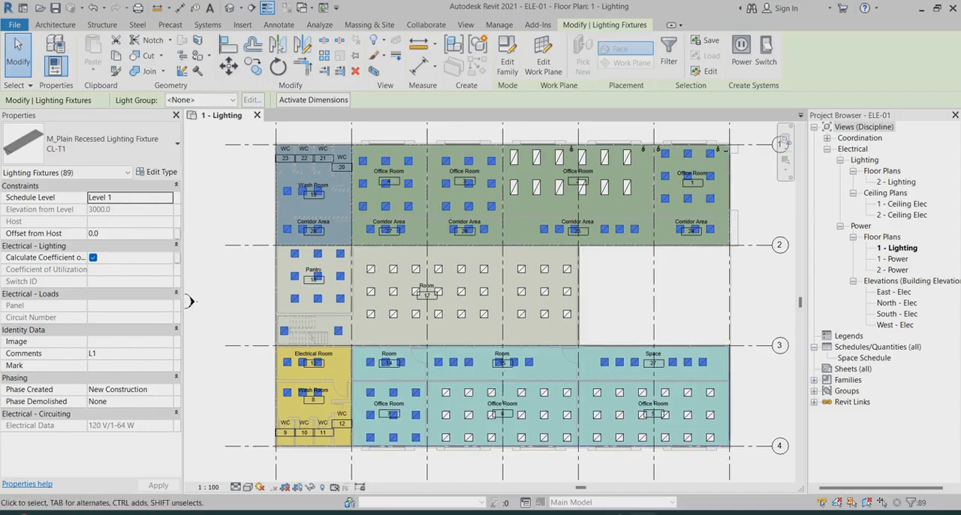
pyautogui.click(123, 353)
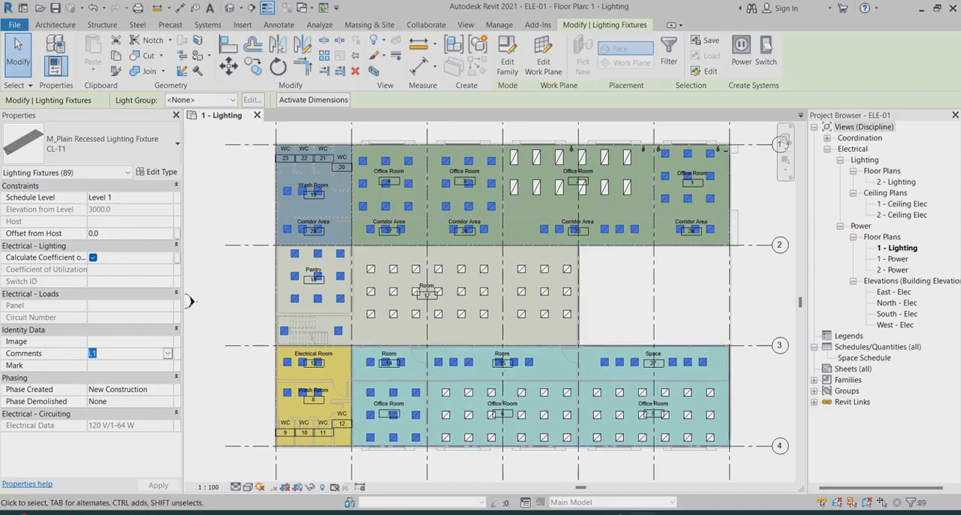
pyautogui.write('CL-TA')
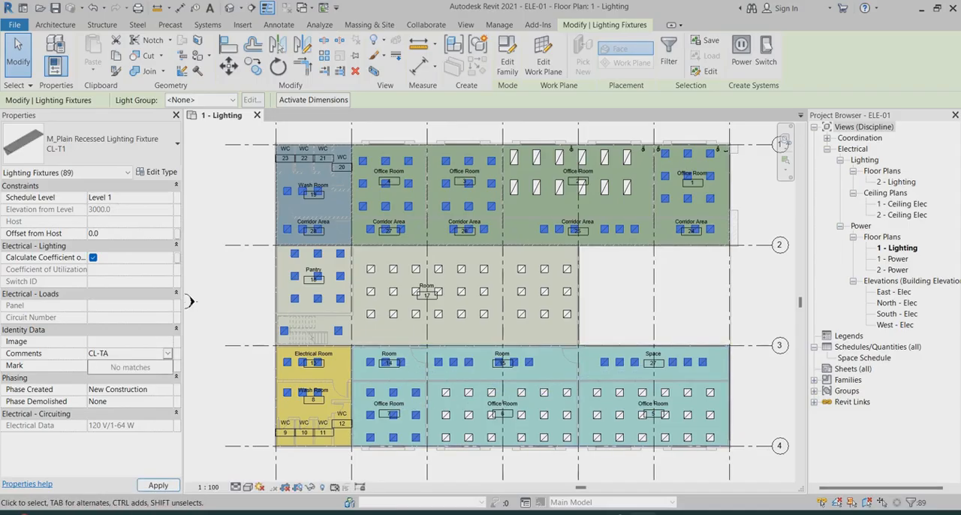
pyautogui.press('Return')
pyautogui.press('Escape')
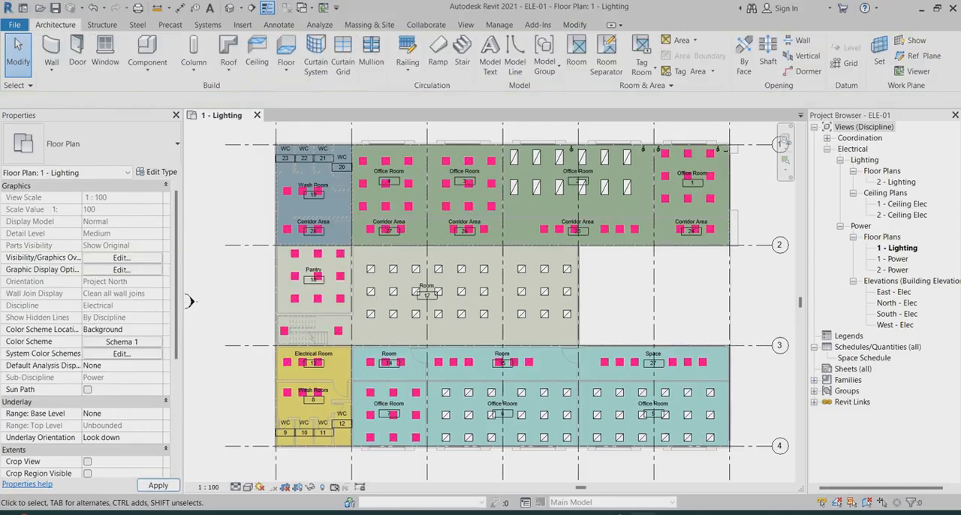
# Examine the lighting fixtures across the rooms and corridors of the 1 - Lighting plan to check which ones the CL-TA filter colours
pyautogui.scroll(3, 664, 175)
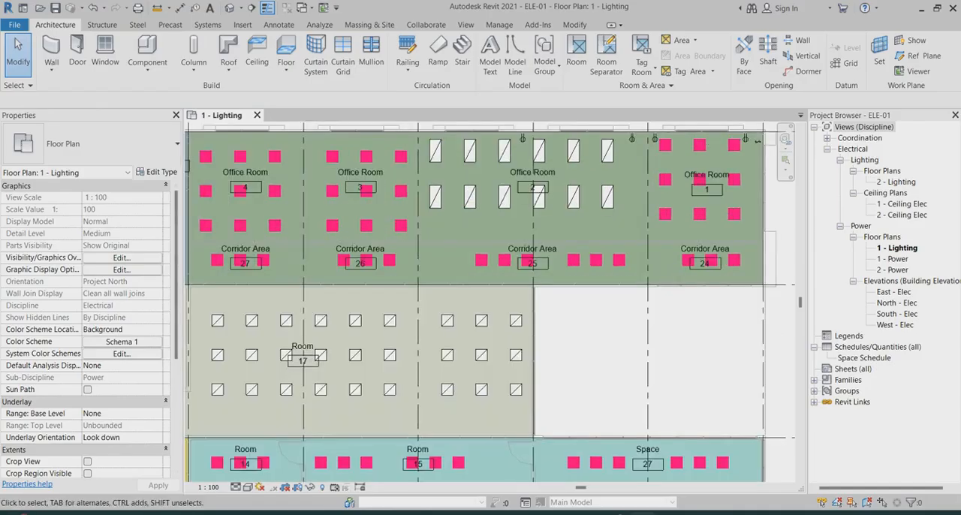
pyautogui.scroll(-2, 657, 184)
pyautogui.scroll(-3, 657, 185)
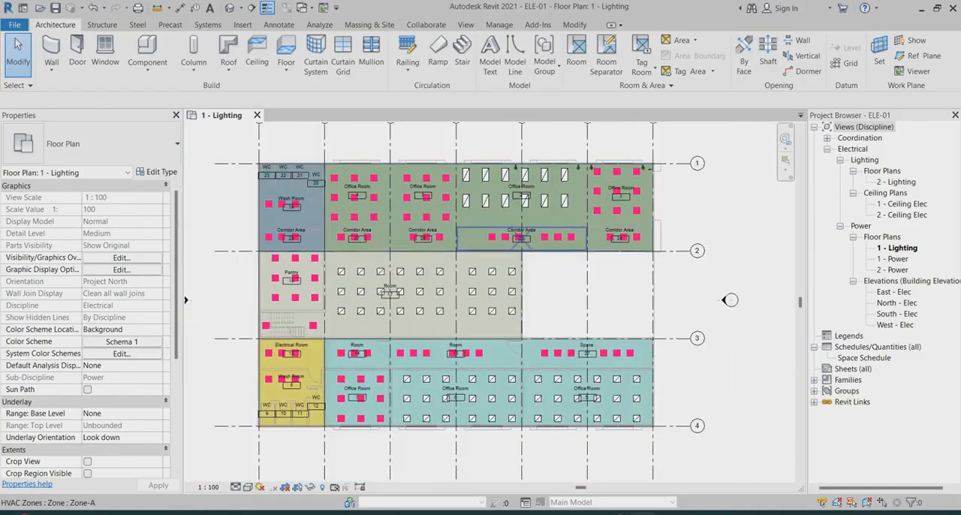
pyautogui.scroll(4, 300, 368)
pyautogui.scroll(-3, 237, 328)
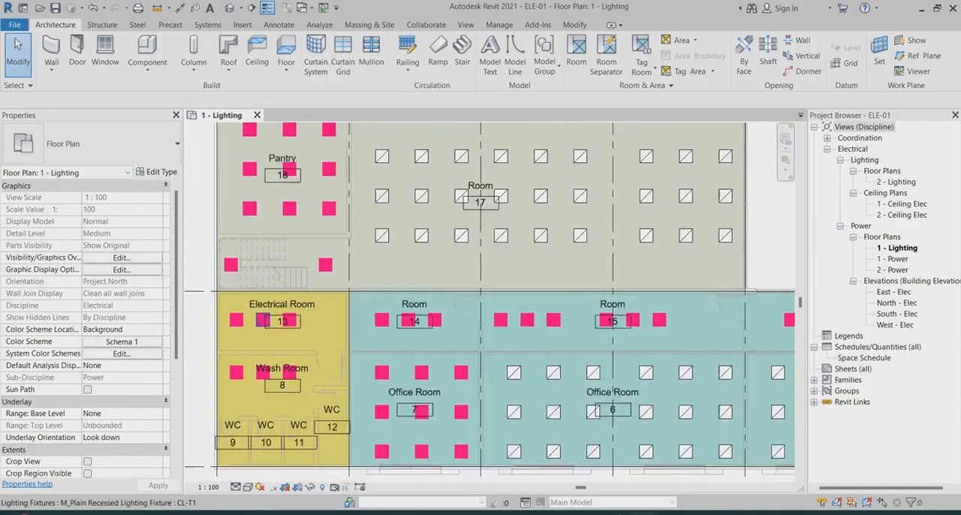
pyautogui.scroll(3, 714, 276)
pyautogui.scroll(-5, 590, 306)
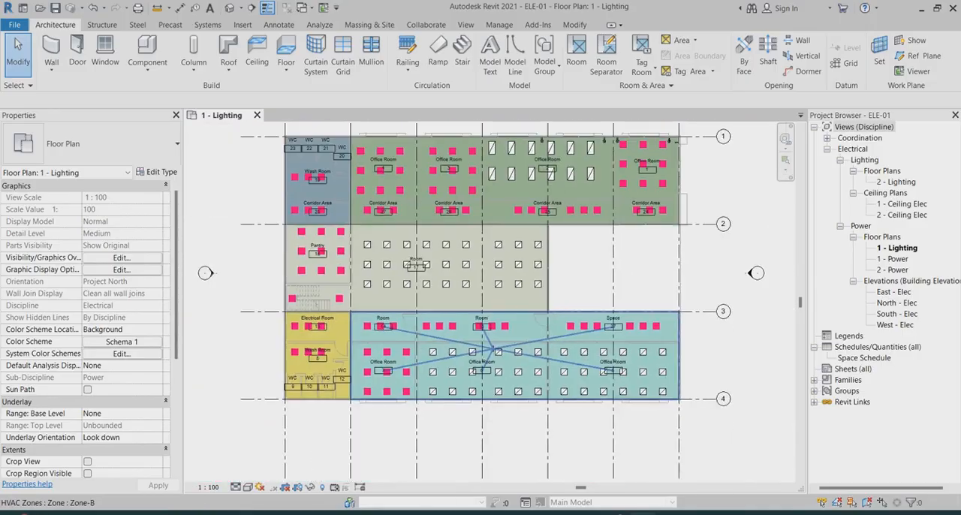
pyautogui.scroll(4, 526, 248)
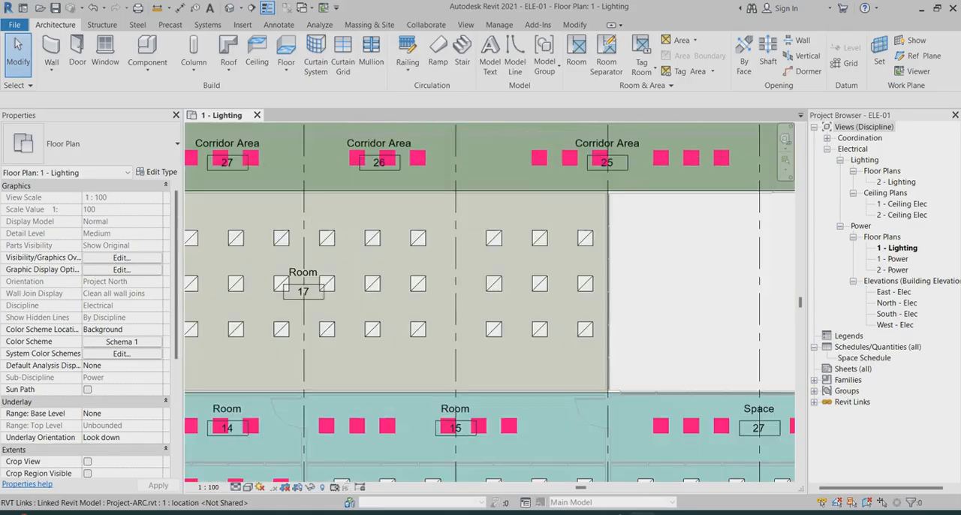
pyautogui.scroll(-2, 526, 248)
pyautogui.scroll(-1, 551, 271)
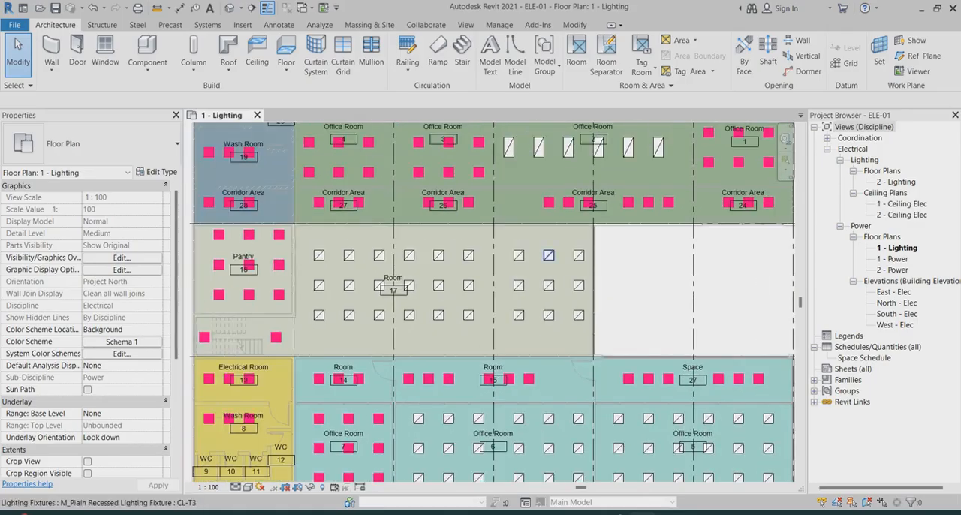
pyautogui.scroll(-2, 466, 299)
pyautogui.scroll(2, 329, 299)
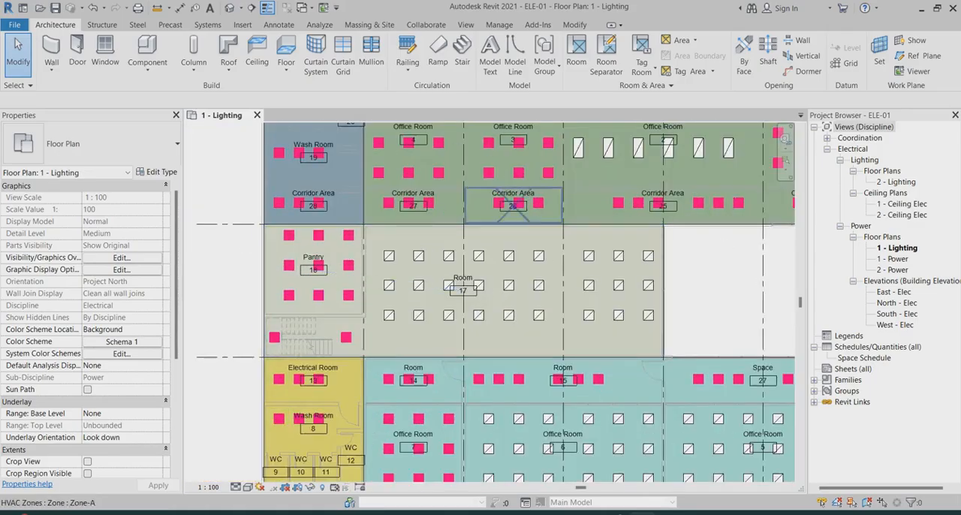
pyautogui.scroll(1, 520, 169)
pyautogui.scroll(-2, 388, 288)
pyautogui.scroll(3, 539, 222)
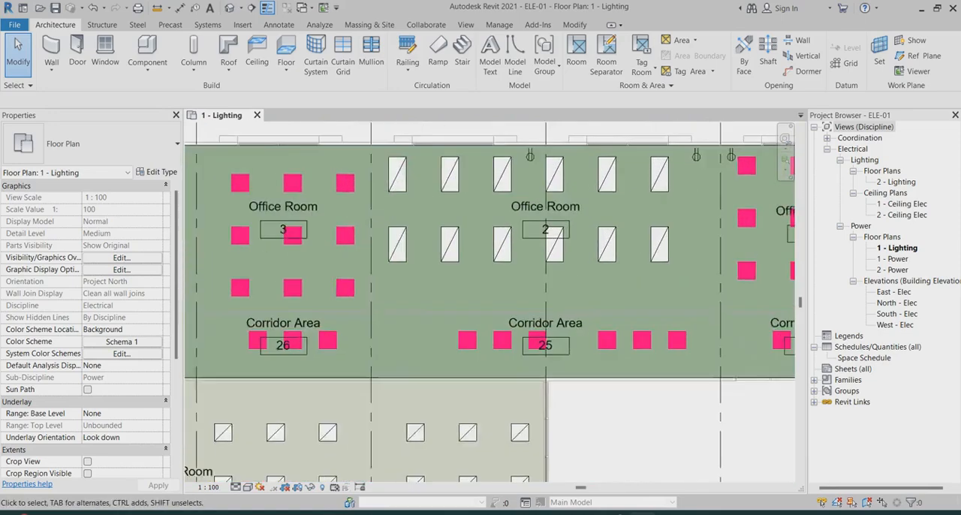
pyautogui.scroll(-1, 539, 222)
pyautogui.scroll(-2, 539, 222)
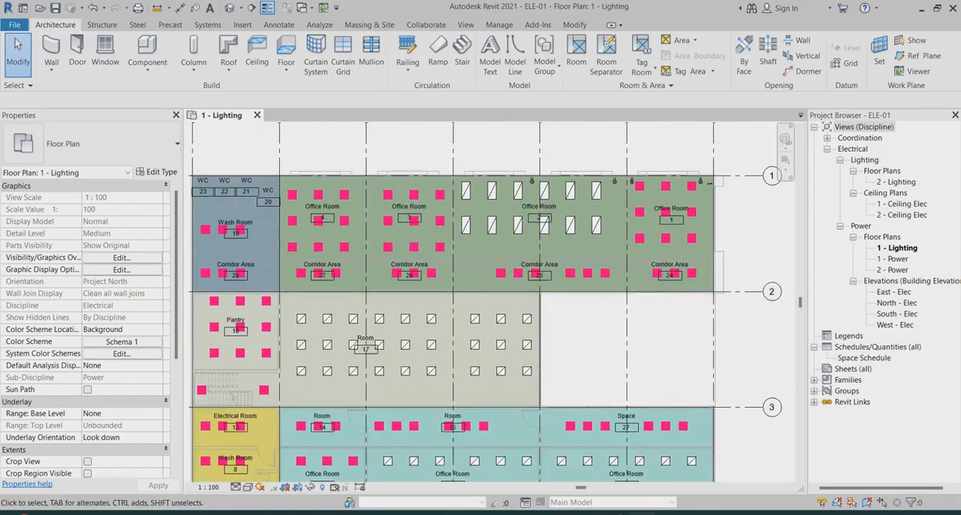
pyautogui.scroll(-1, 539, 222)
pyautogui.scroll(2, 650, 219)
pyautogui.scroll(2, 650, 219)
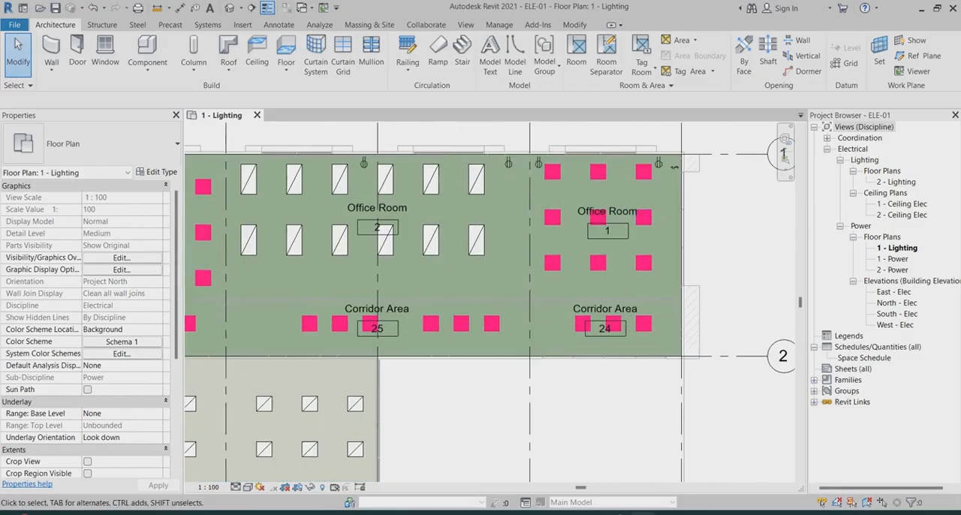
pyautogui.click(784, 157)
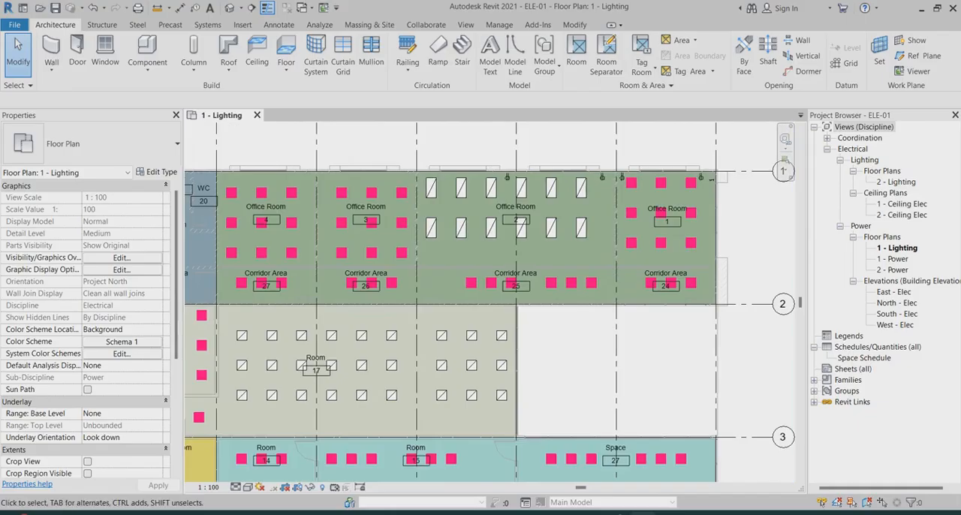
# Check the view templates that can be assigned to the 2 - Lighting floor plan, without assigning one
pyautogui.click(895, 181)
pyautogui.scroll(-3, 680, 227)
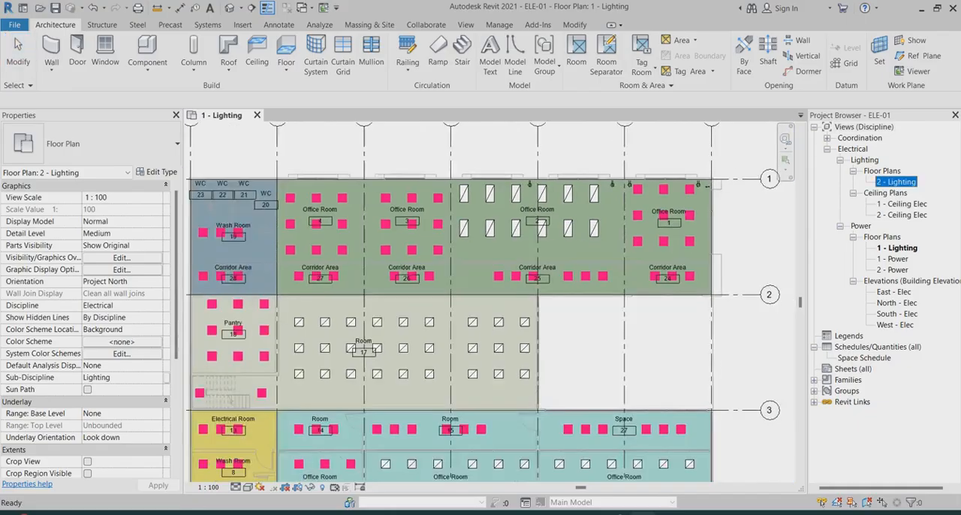
pyautogui.scroll(3, 722, 282)
pyautogui.scroll(-2, 593, 282)
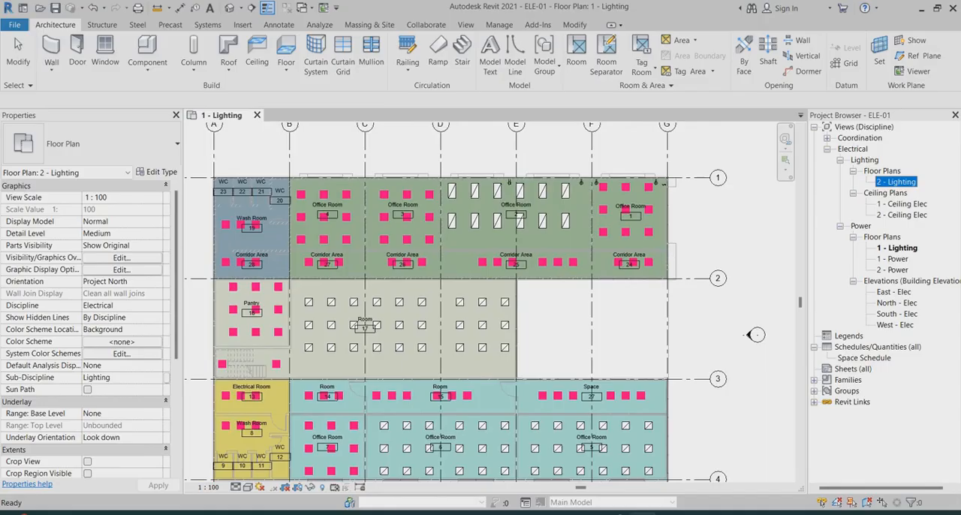
pyautogui.scroll(3, 518, 275)
pyautogui.scroll(-6, 588, 231)
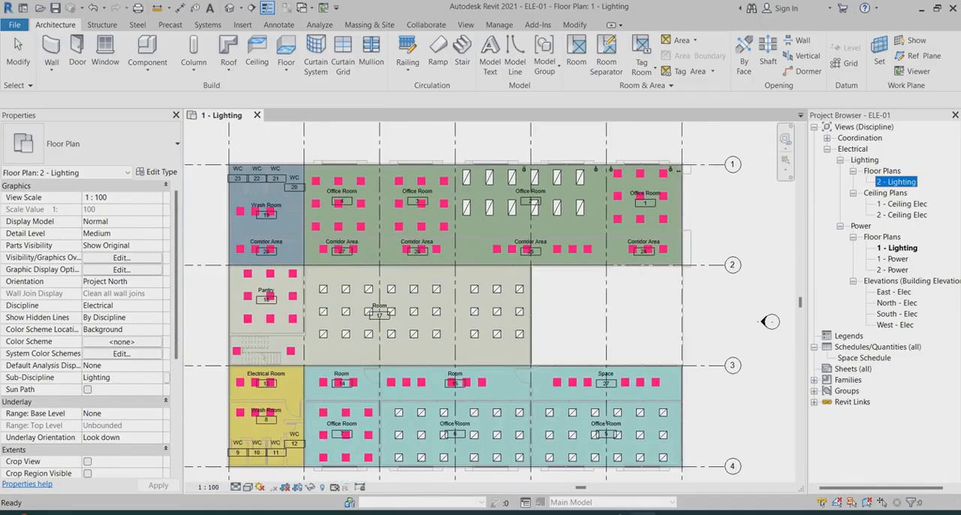
pyautogui.scroll(2, 529, 258)
pyautogui.scroll(-4, 86, 330)
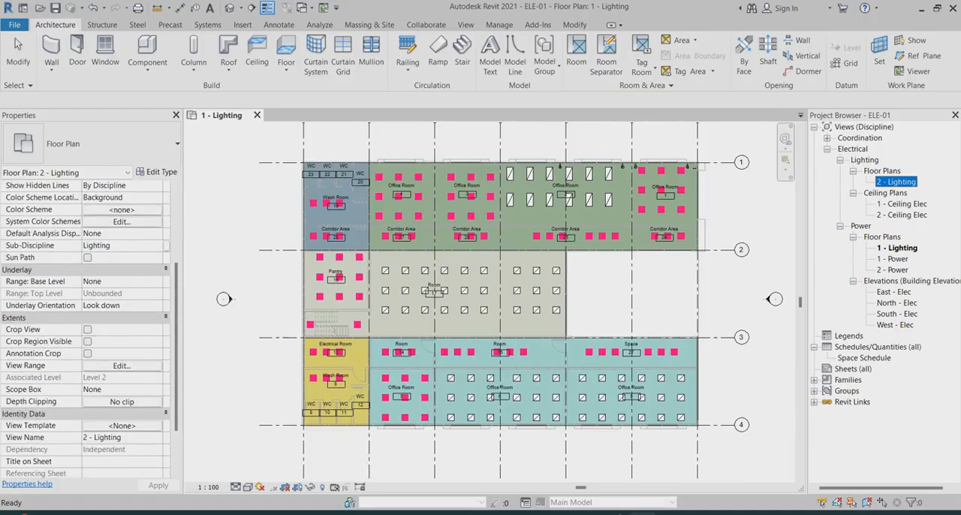
pyautogui.click(121, 425)
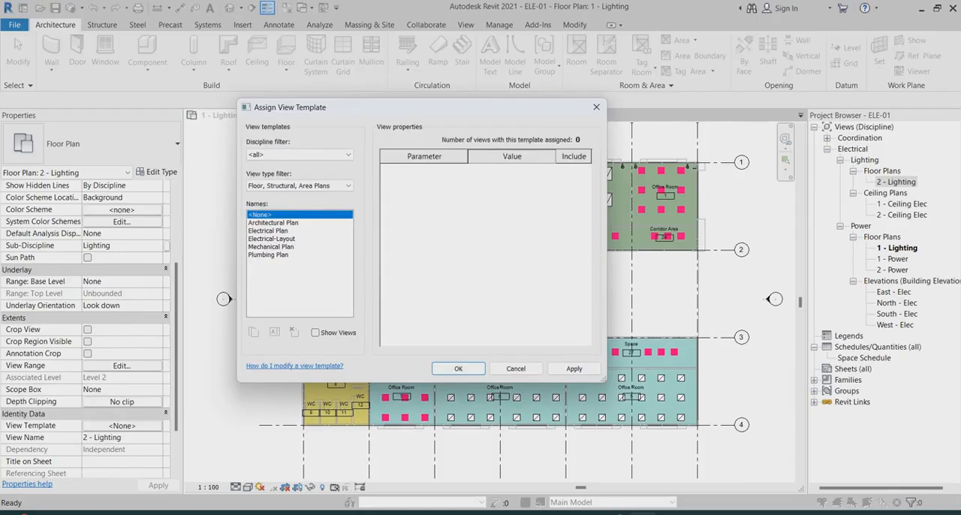
pyautogui.click(596, 107)
pyautogui.scroll(4, 665, 156)
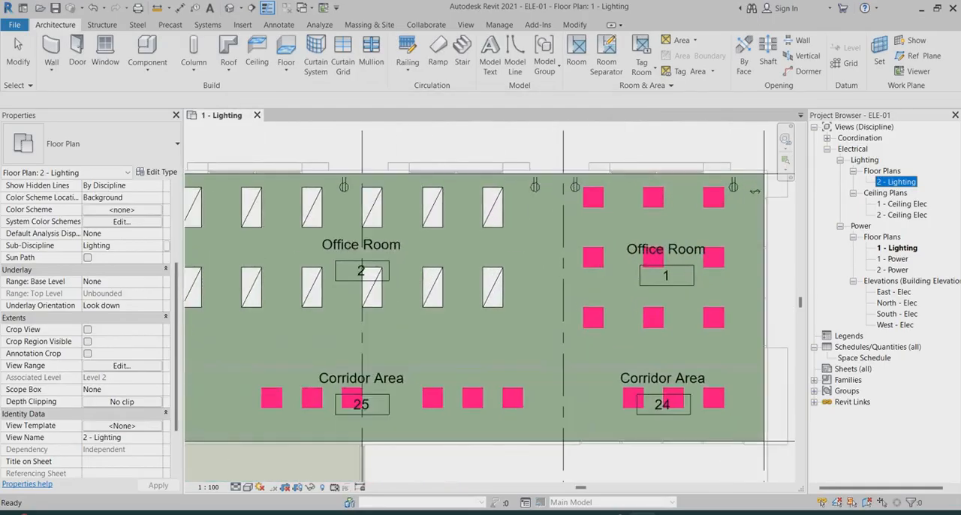
pyautogui.scroll(-3, 487, 301)
pyautogui.scroll(3, 487, 300)
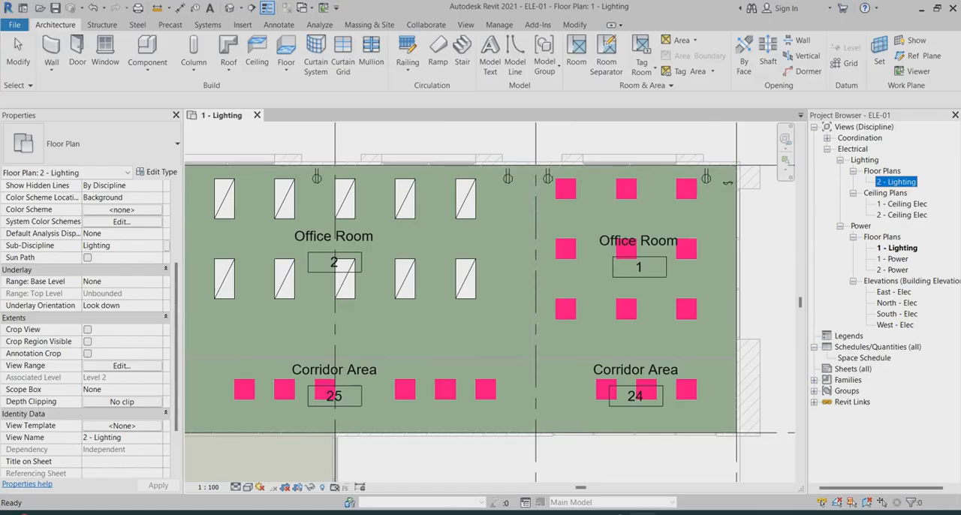
pyautogui.scroll(2, 512, 165)
pyautogui.scroll(-3, 518, 170)
pyautogui.scroll(3, 704, 187)
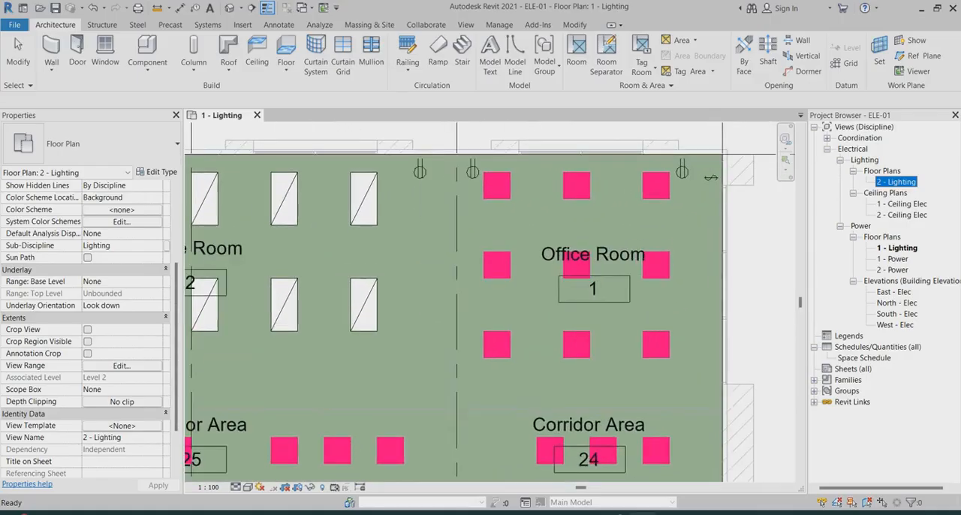
pyautogui.scroll(-2, 587, 187)
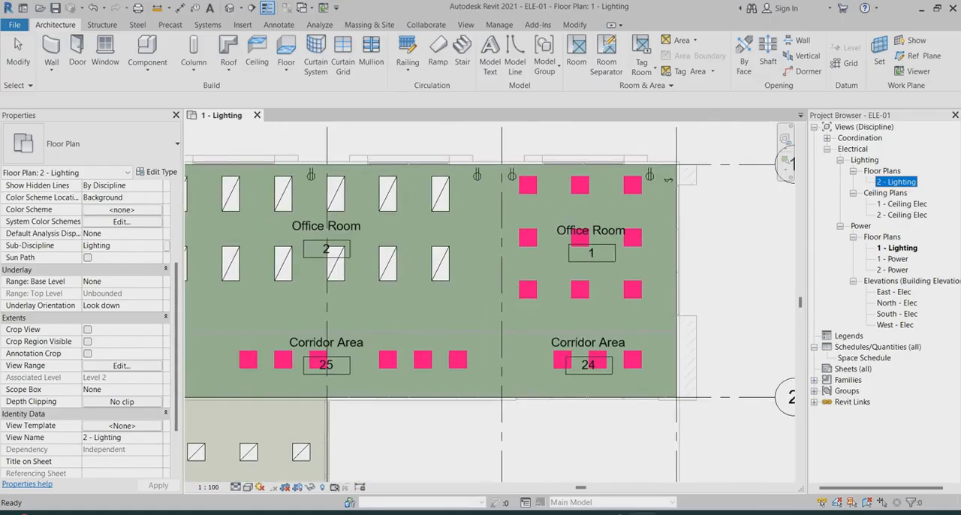
# Remove the Electrical-Layout view template from the 1 - Lighting floor plan by assigning <None>
pyautogui.click(897, 247)
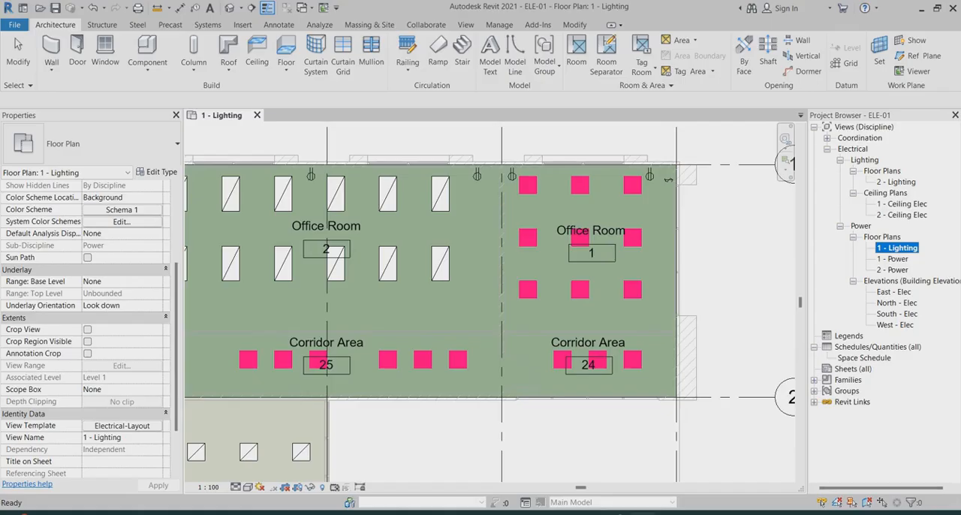
pyautogui.scroll(-2, 86, 315)
pyautogui.scroll(3, 86, 315)
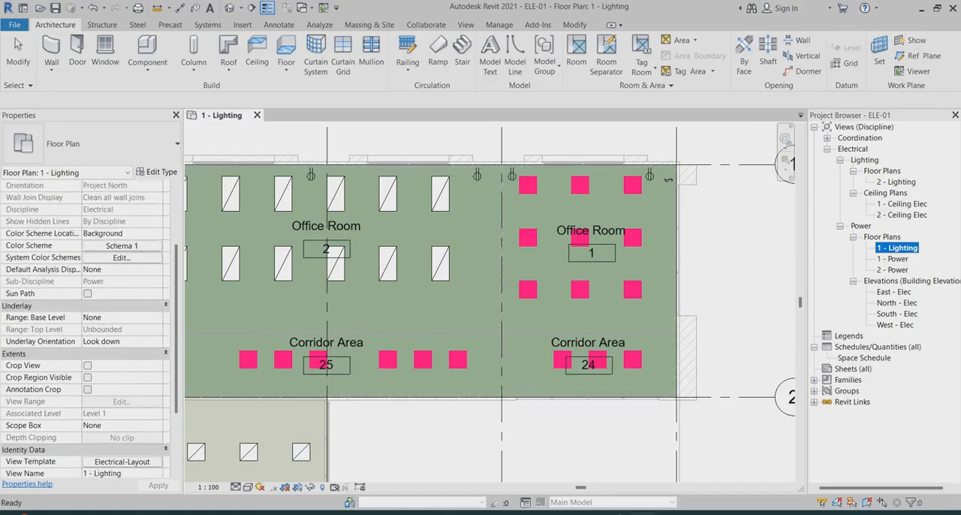
pyautogui.scroll(-2, 86, 315)
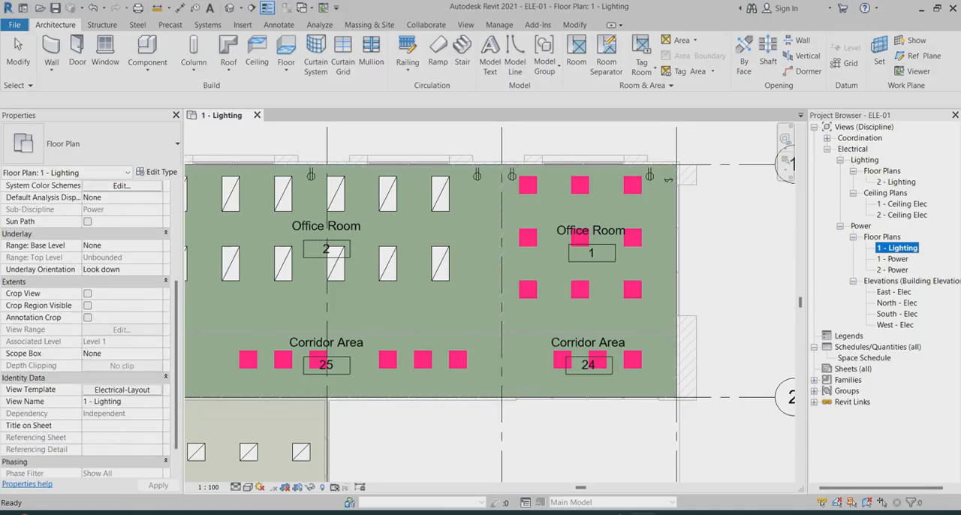
pyautogui.click(121, 389)
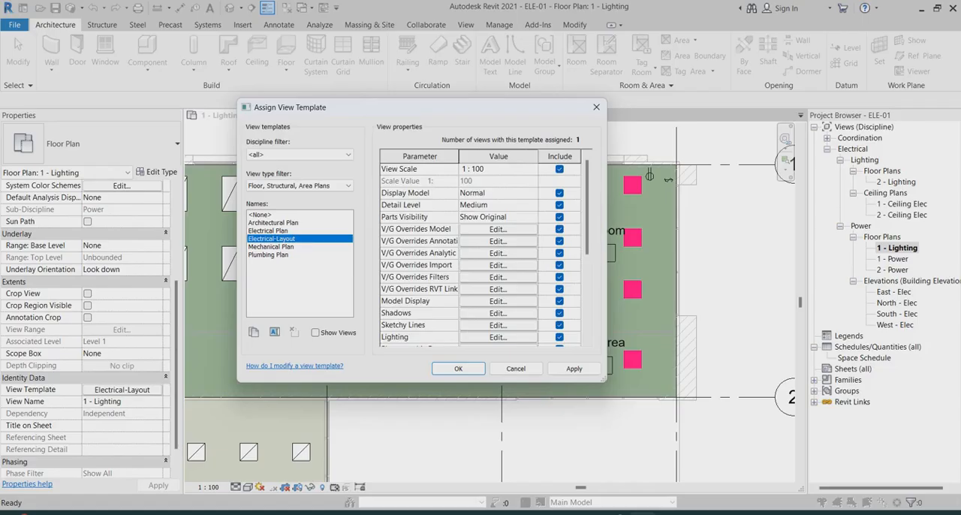
pyautogui.click(260, 214)
pyautogui.click(575, 368)
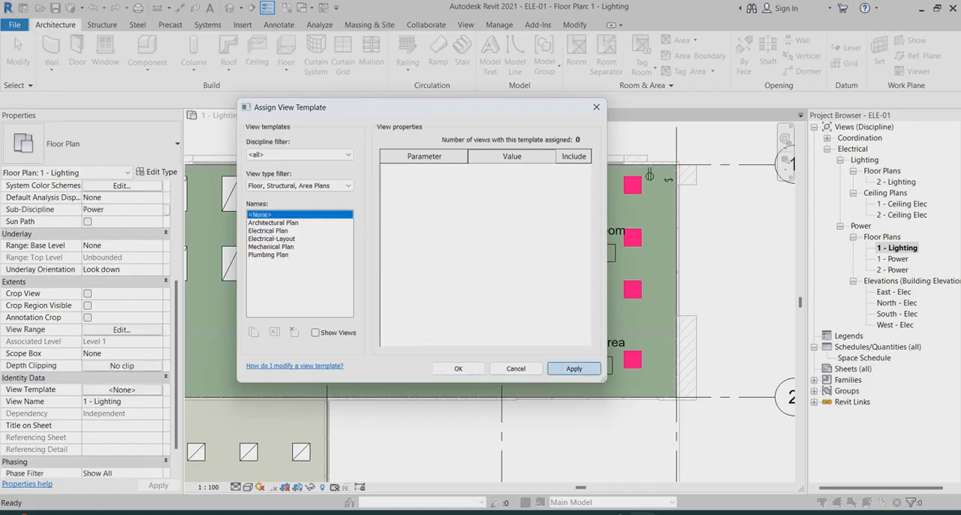
pyautogui.click(458, 368)
# Set the Sub-Discipline of the 1 - Lighting floor plan to Lighting
pyautogui.scroll(3, 86, 315)
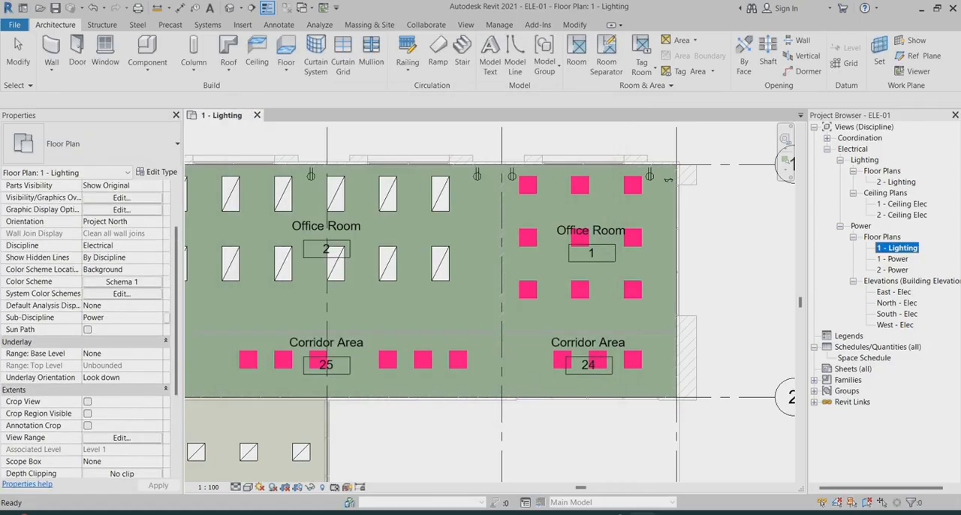
pyautogui.click(157, 318)
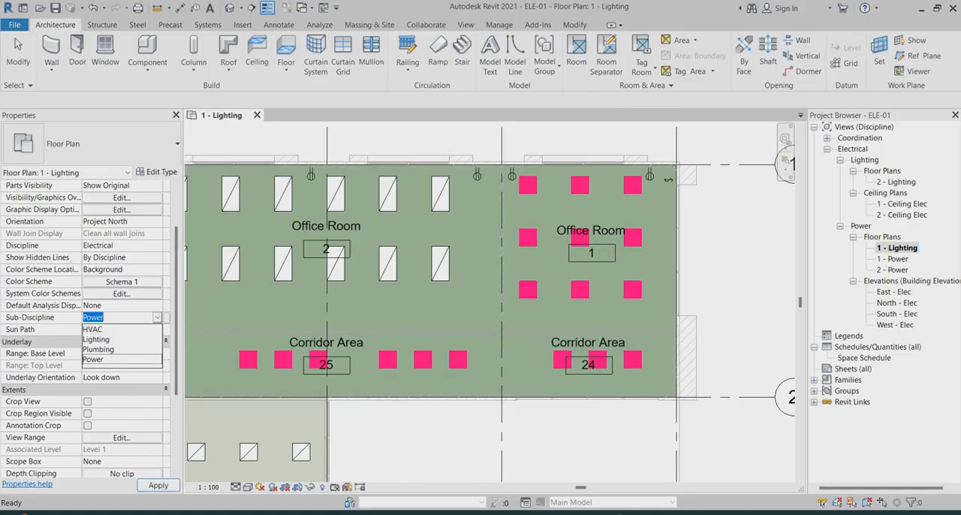
pyautogui.click(96, 340)
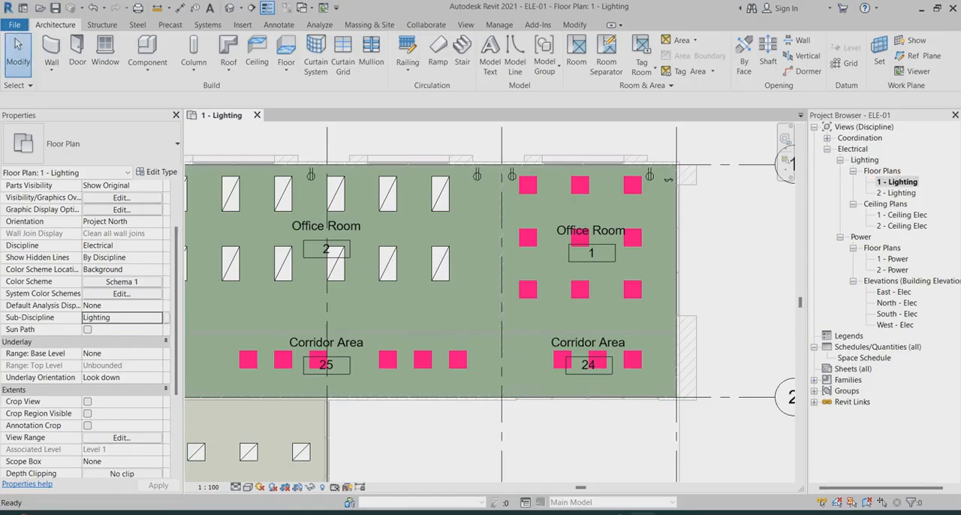
# Place two M_Duplex Receptacle Standard electrical fixtures on the grid 1 wall of Office Room 3, at an elevation of 460.0
pyautogui.scroll(-2, 762, 237)
pyautogui.scroll(3, 691, 220)
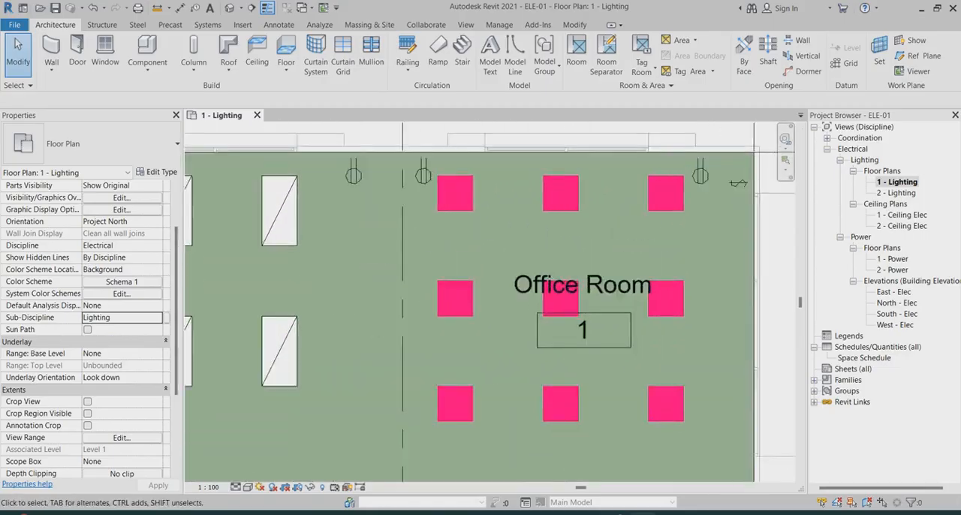
pyautogui.scroll(-2, 640, 169)
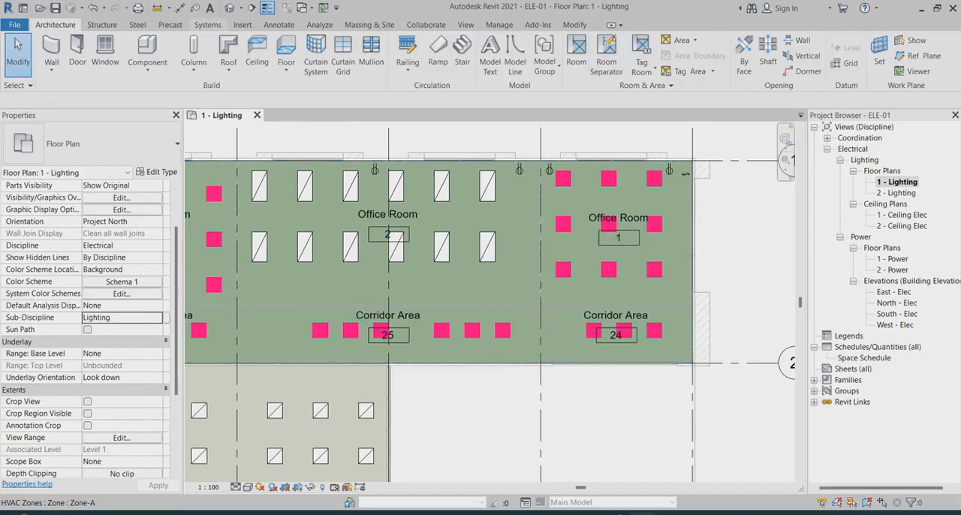
pyautogui.click(208, 25)
pyautogui.click(792, 67)
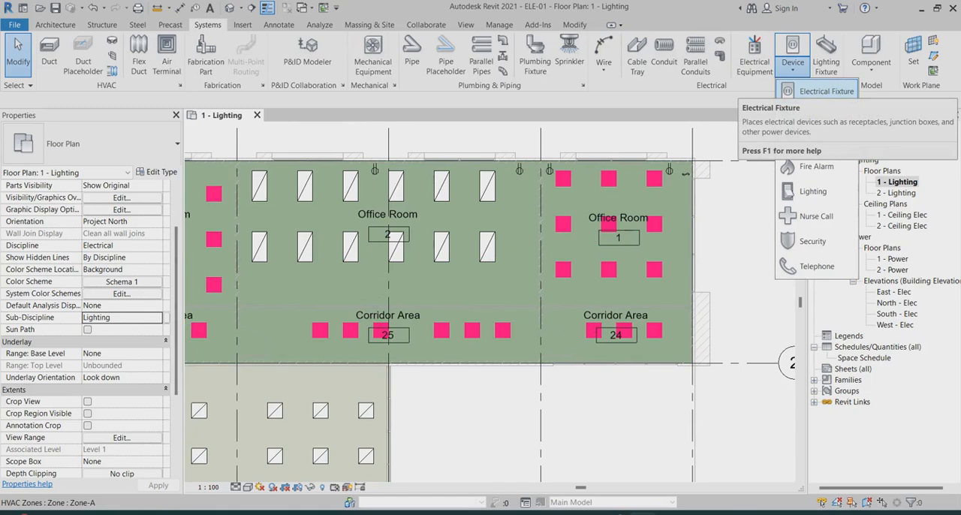
pyautogui.click(825, 91)
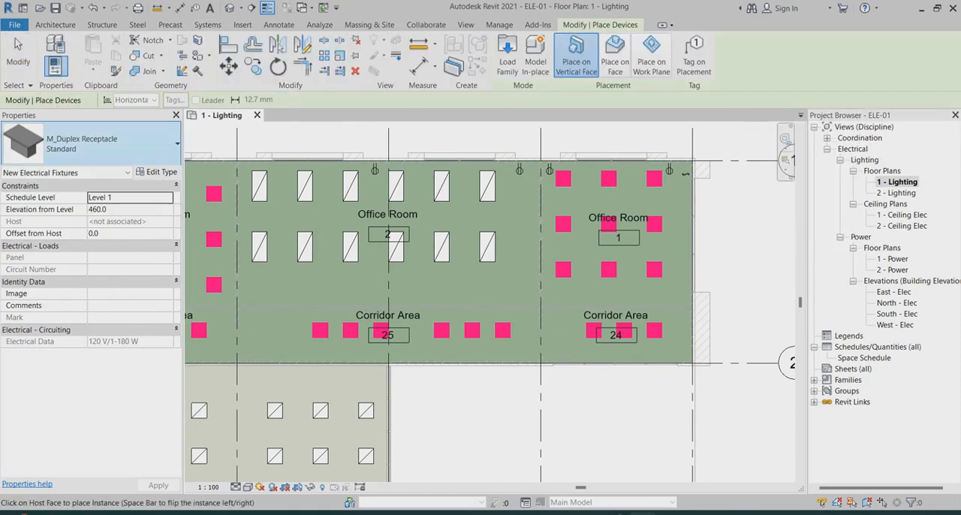
pyautogui.scroll(-4, 600, 275)
pyautogui.scroll(4, 401, 261)
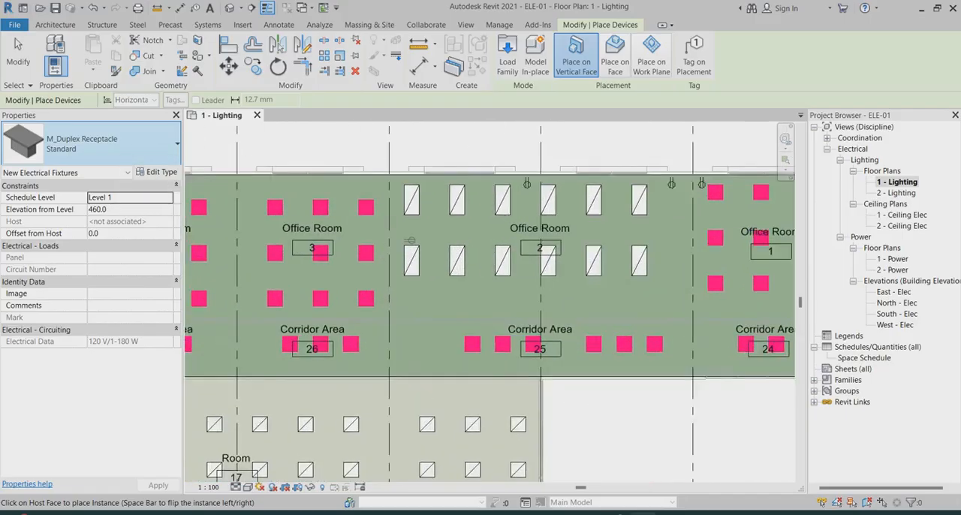
pyautogui.scroll(1, 422, 215)
pyautogui.scroll(-3, 517, 189)
pyautogui.scroll(4, 750, 181)
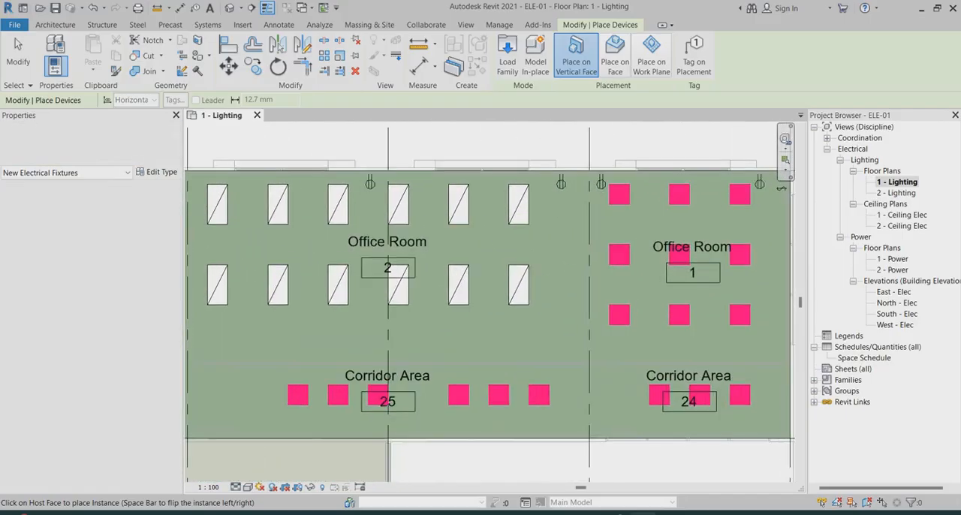
pyautogui.scroll(-5, 729, 194)
pyautogui.scroll(3, 412, 211)
pyautogui.scroll(2, 412, 211)
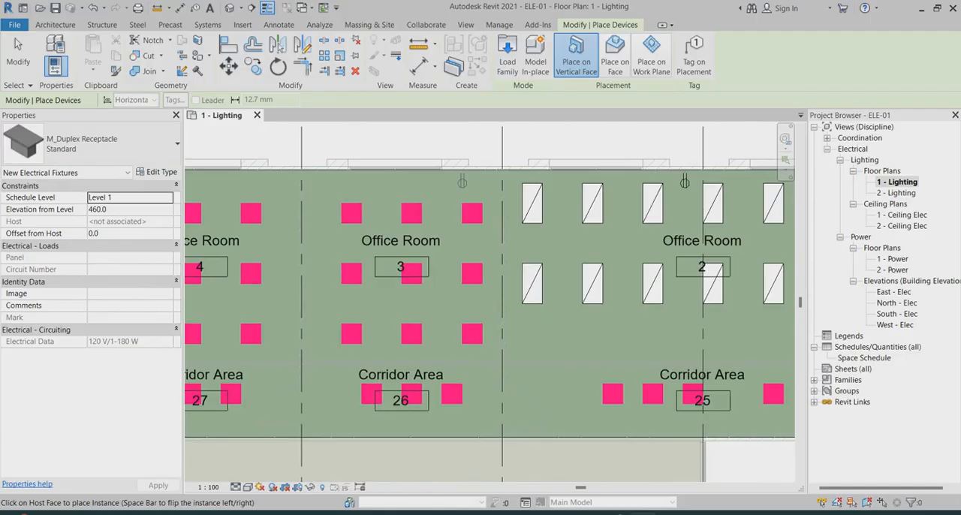
pyautogui.scroll(-2, 446, 174)
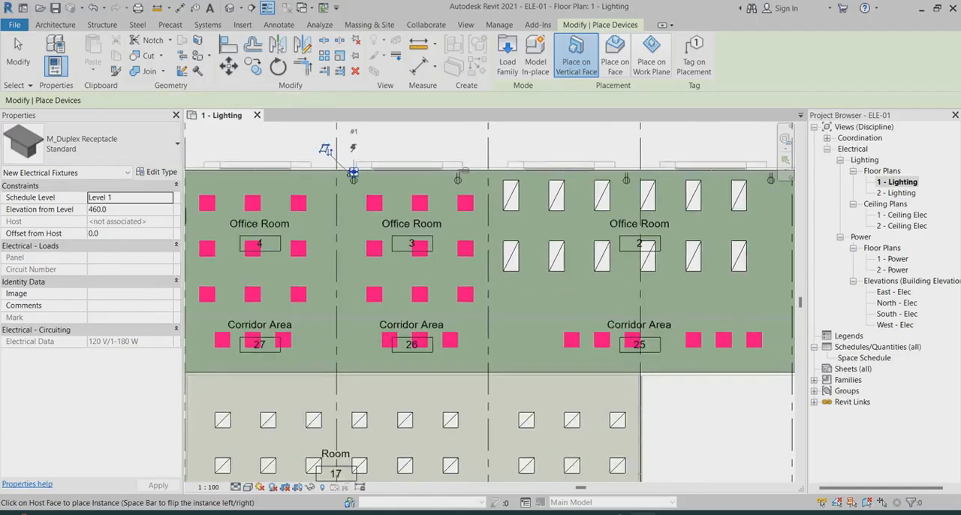
# Place two more duplex receptacles on the grid 1 wall of Office Room 4
pyautogui.scroll(-2, 456, 172)
pyautogui.scroll(3, 292, 174)
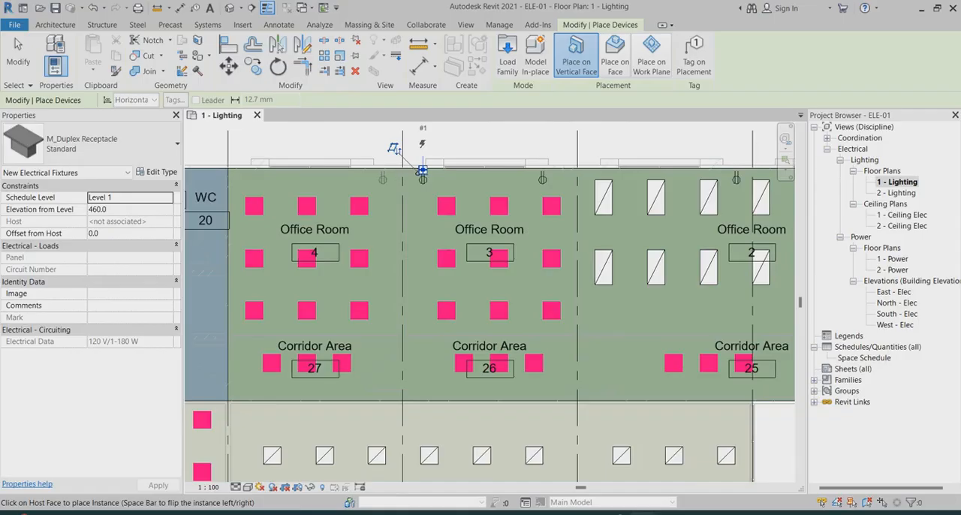
pyautogui.scroll(-4, 382, 171)
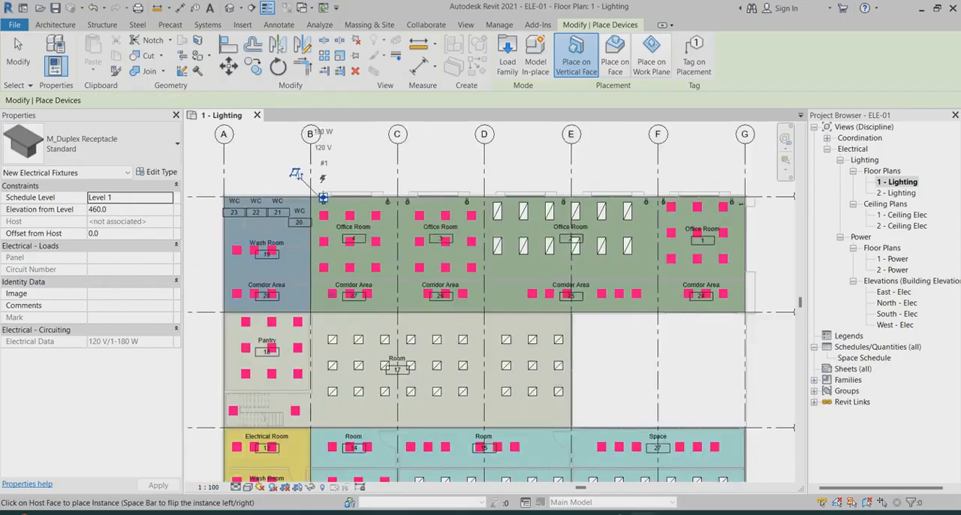
# Place a duplex receptacle on the grid 2 wall of Corridor Area 25 and finish placing electrical fixtures
pyautogui.scroll(-2, 322, 197)
pyautogui.scroll(2, 507, 310)
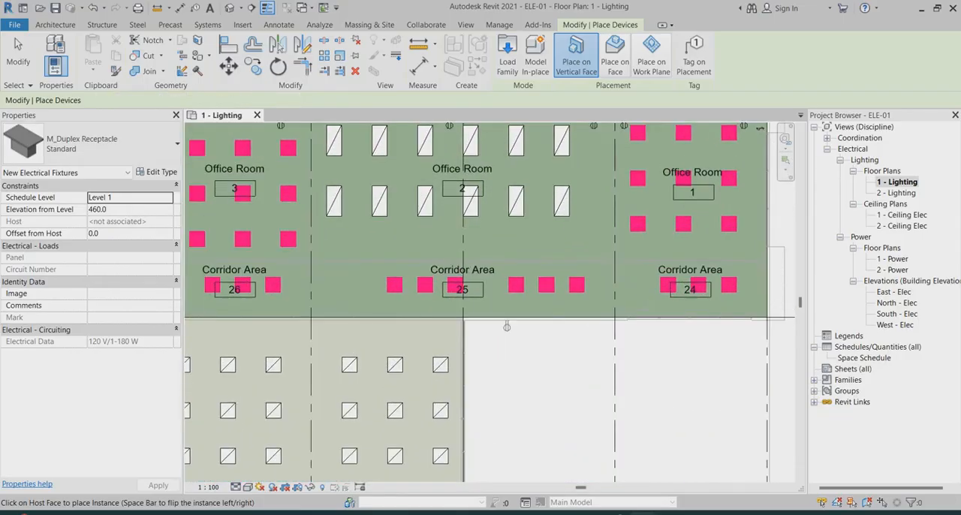
pyautogui.scroll(1, 506, 310)
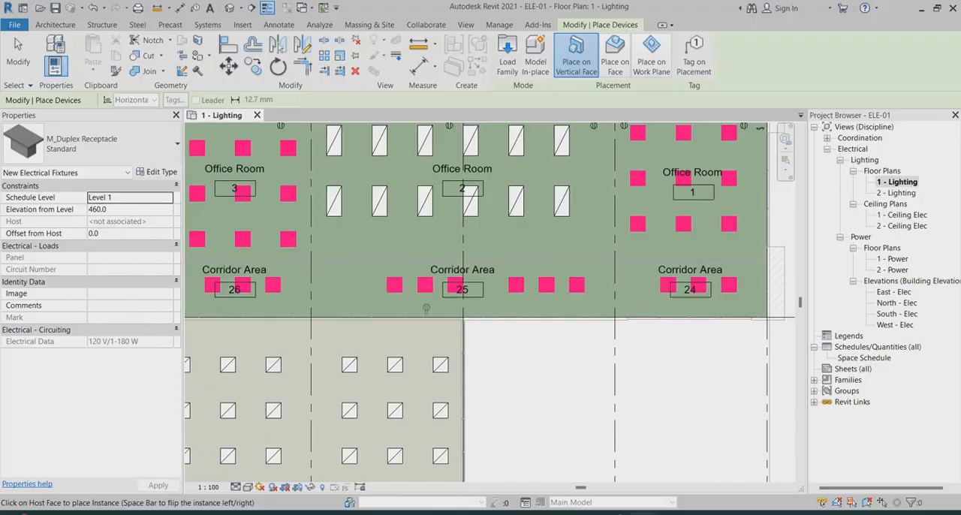
pyautogui.scroll(-2, 520, 314)
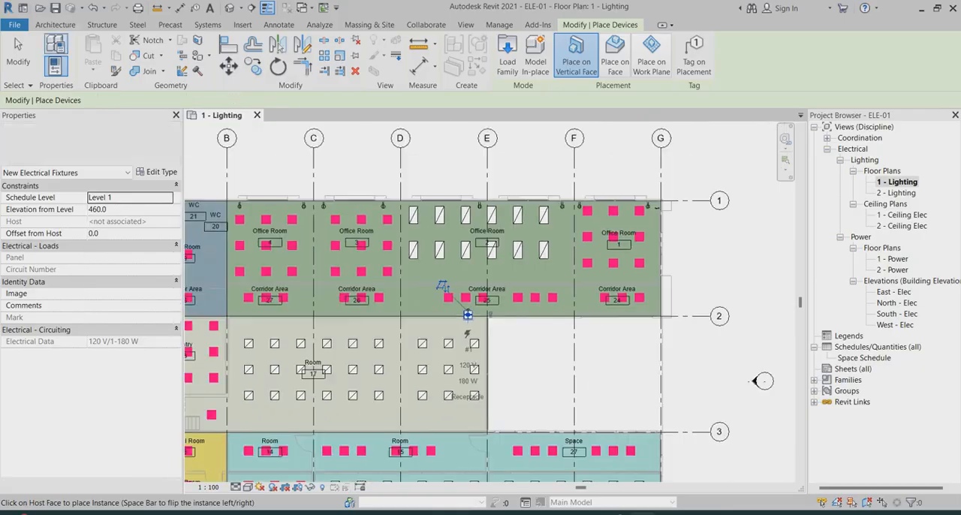
pyautogui.press('Escape')
pyautogui.press('Escape')
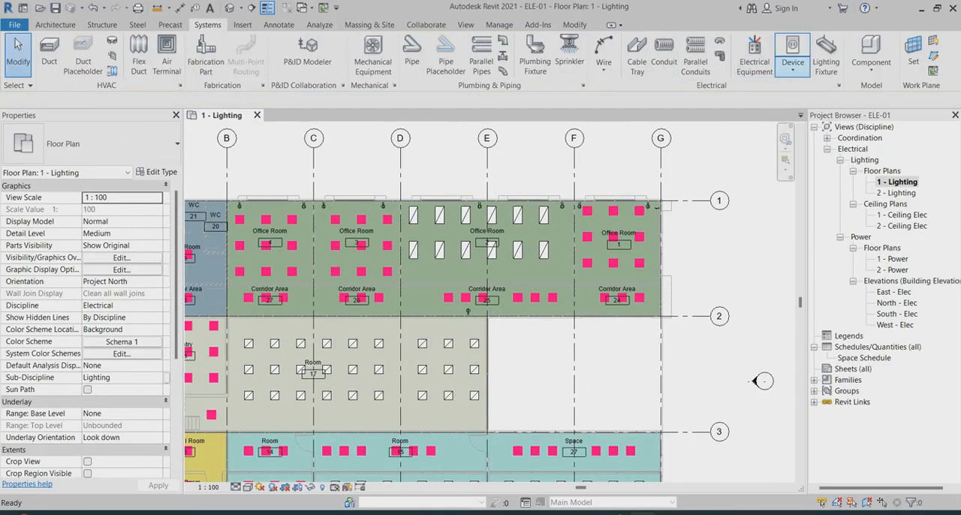
# Place three M_Lighting Switches Single Pole devices on the grid 2 corridor wall, one near grid F and one each in Corridor Areas 27 and 26
pyautogui.click(792, 54)
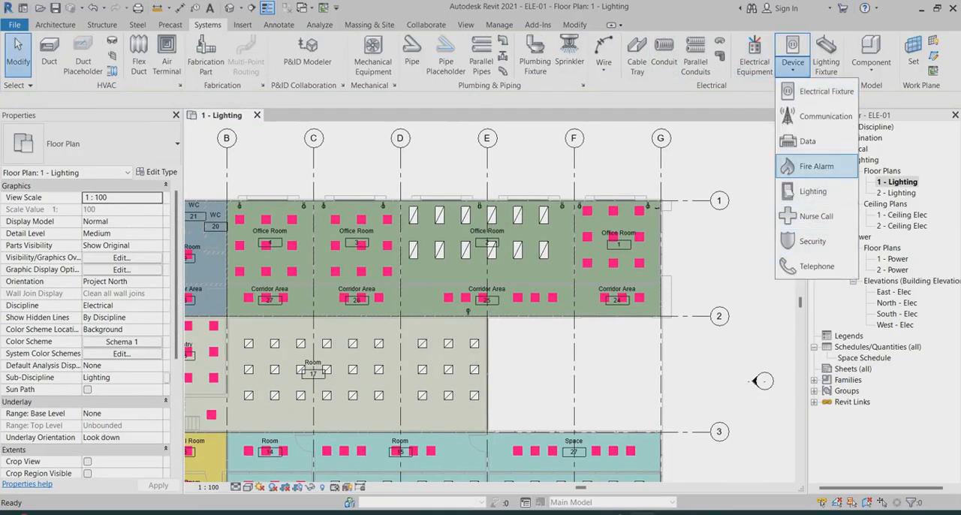
pyautogui.click(813, 191)
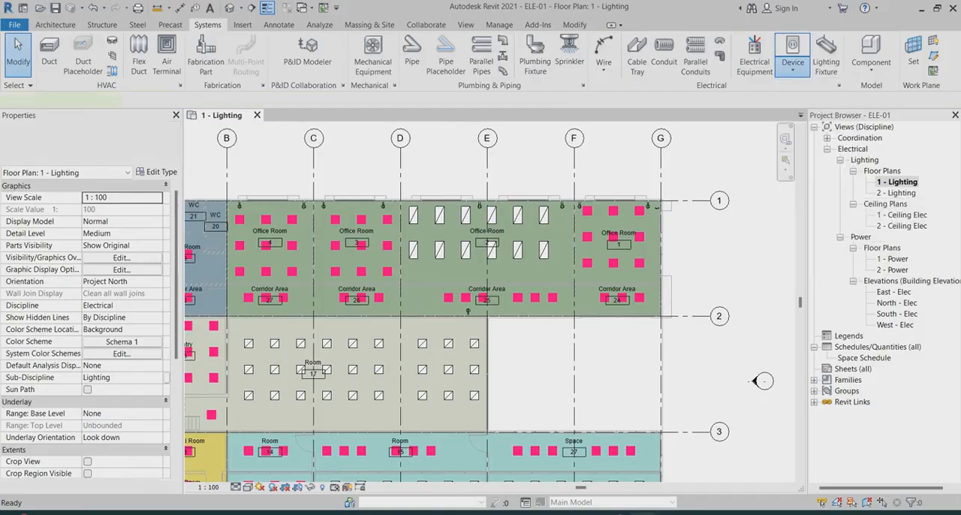
pyautogui.scroll(1, 658, 289)
pyautogui.scroll(3, 653, 299)
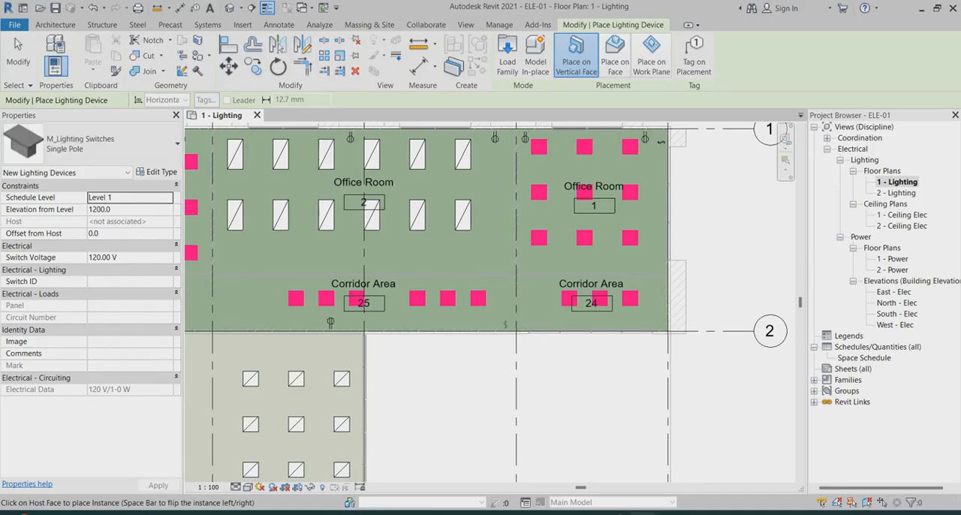
pyautogui.scroll(-4, 692, 288)
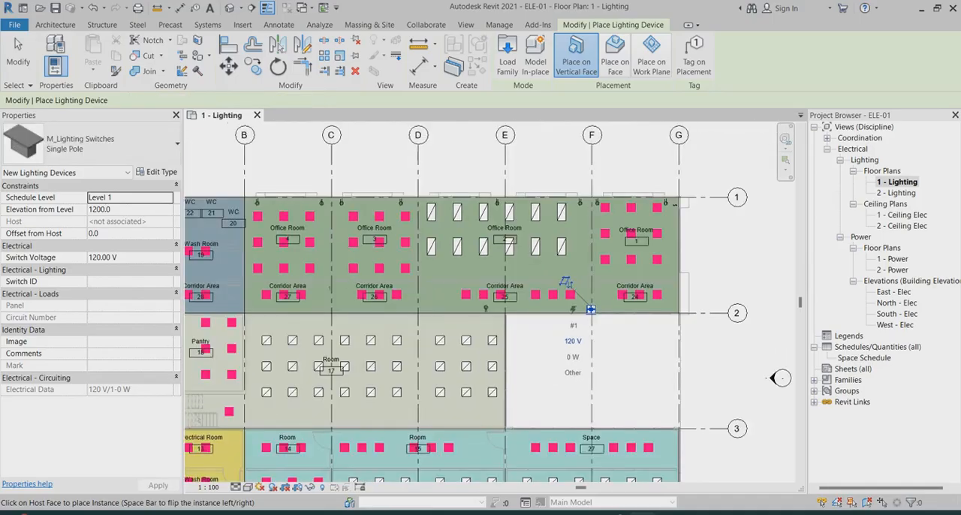
pyautogui.scroll(2, 591, 309)
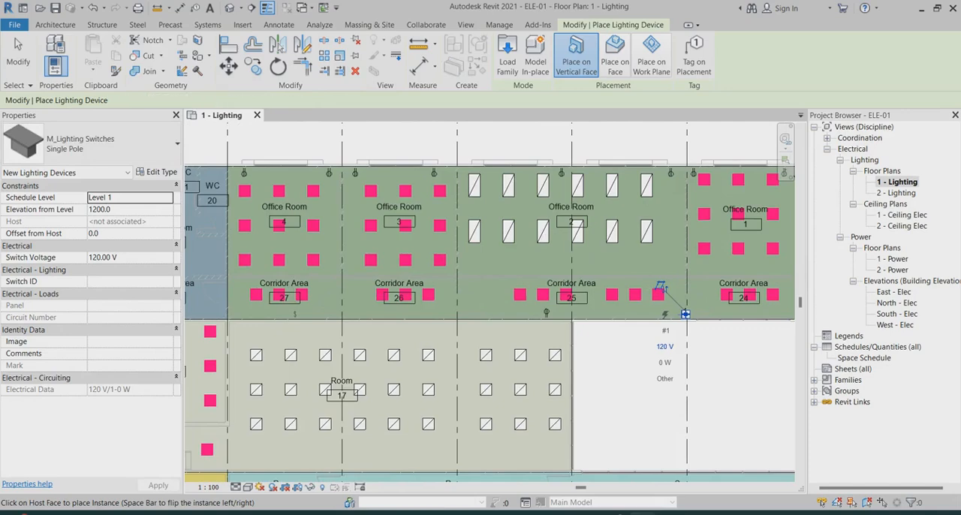
pyautogui.click(295, 316)
pyautogui.click(420, 316)
pyautogui.press('Escape')
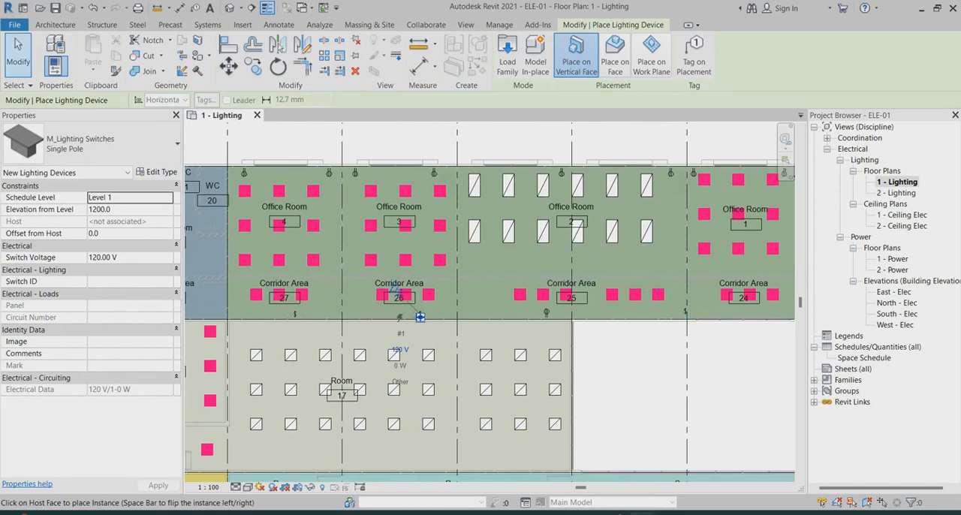
pyautogui.scroll(-1, 478, 230)
pyautogui.scroll(3, 505, 165)
pyautogui.scroll(-2, 443, 187)
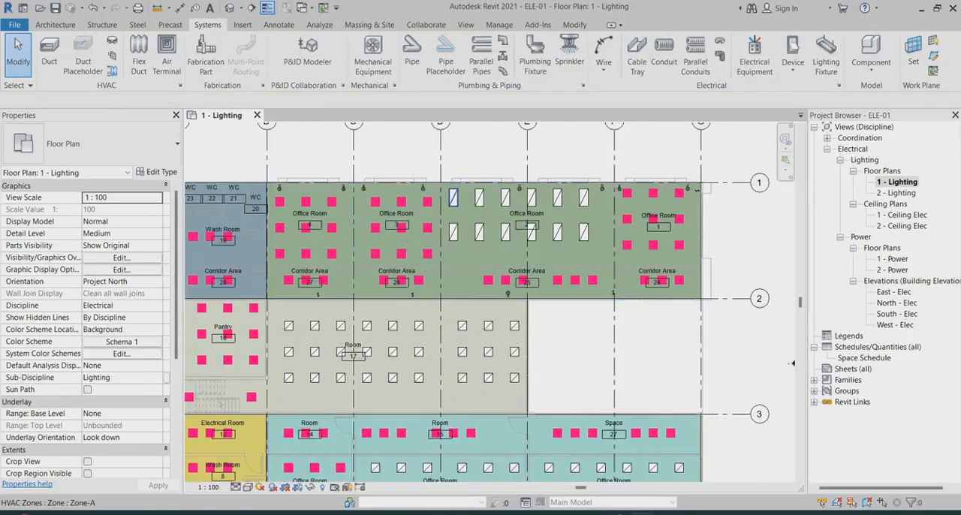
pyautogui.scroll(1, 705, 169)
pyautogui.scroll(-1, 654, 185)
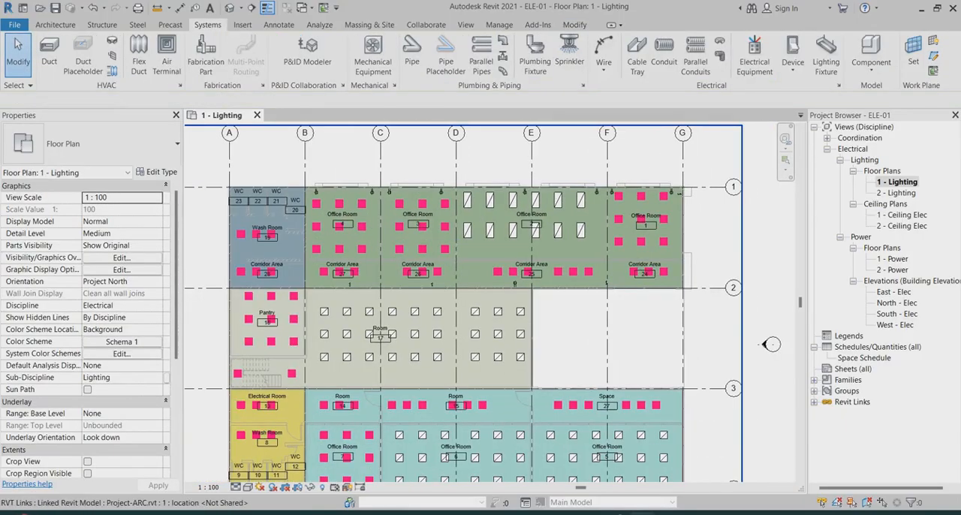
# Set the Phase A label for circuit naming by phase to R in the general electrical settings
pyautogui.press('e')
pyautogui.press('s')
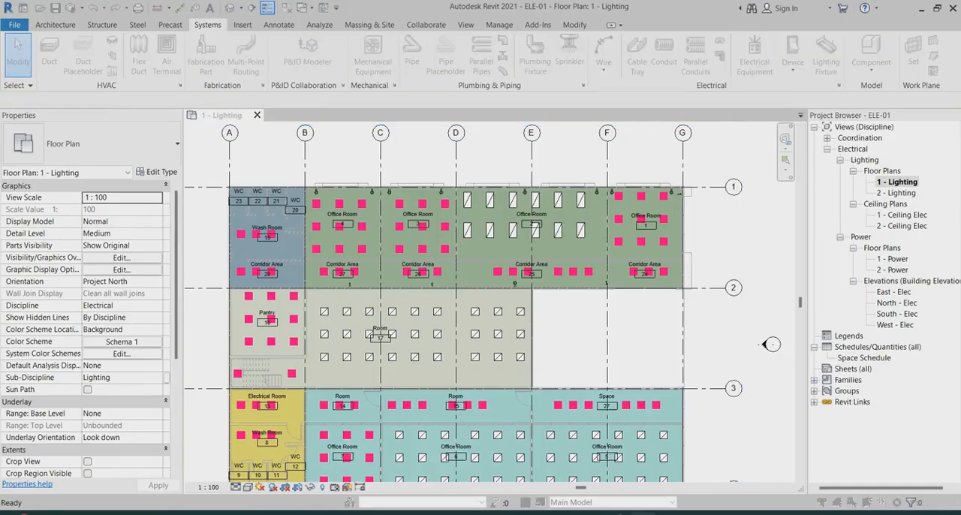
pyautogui.press('Down')
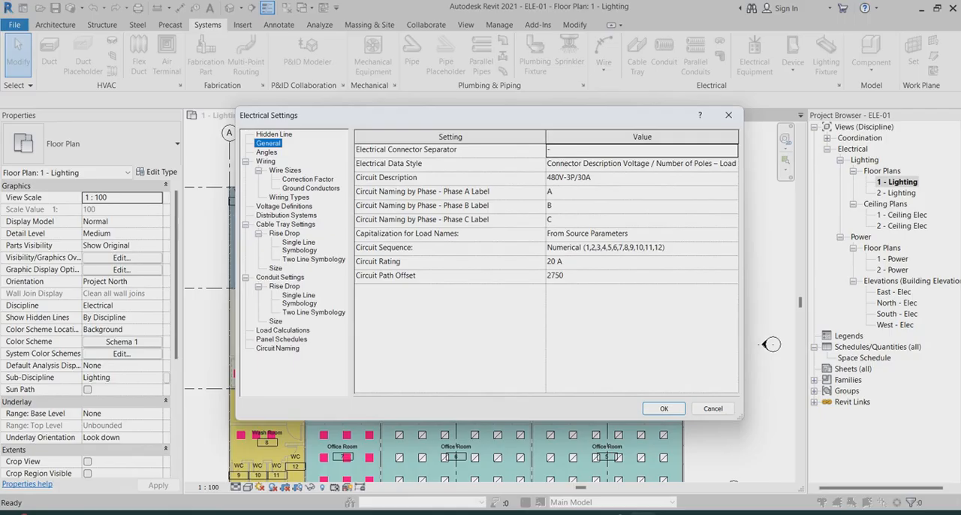
pyautogui.click(641, 191)
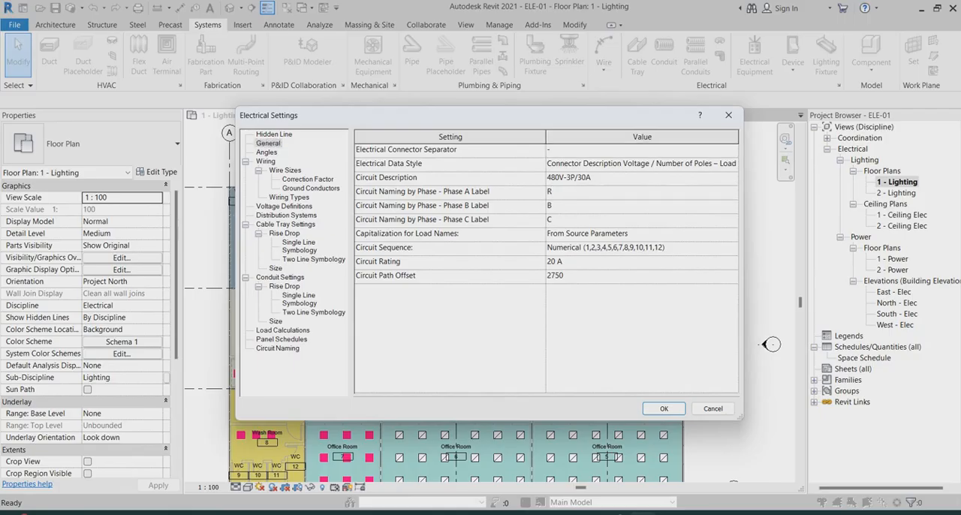
pyautogui.press('Down')
pyautogui.press('Return')
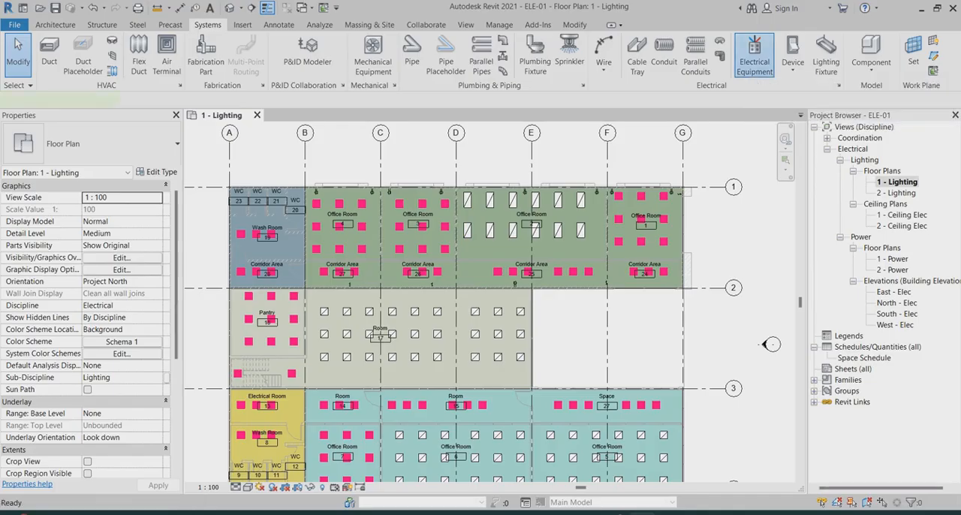
# Duplicate the M_Lighting and Appliance Panelboard - 208V MLO 100 A equipment type as DB-L1-01
pyautogui.click(754, 52)
pyautogui.click(113, 143)
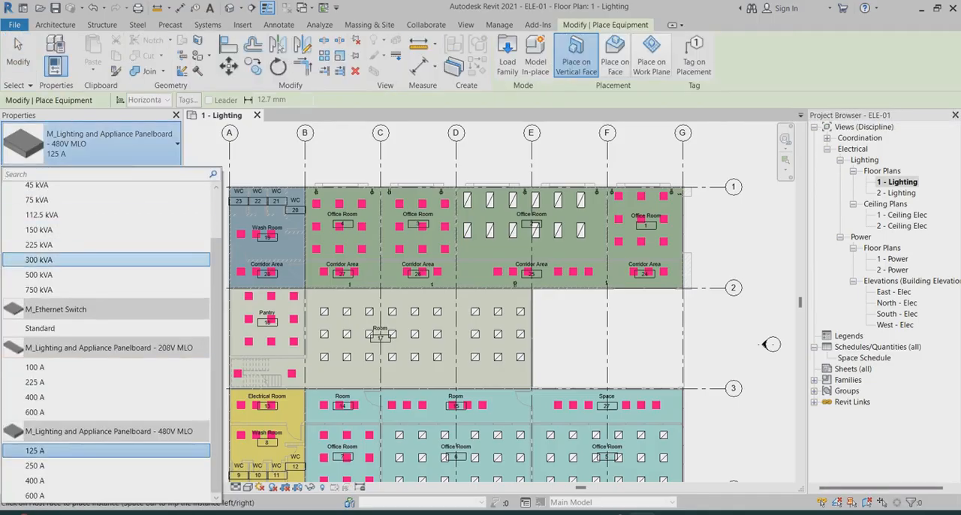
pyautogui.click(45, 367)
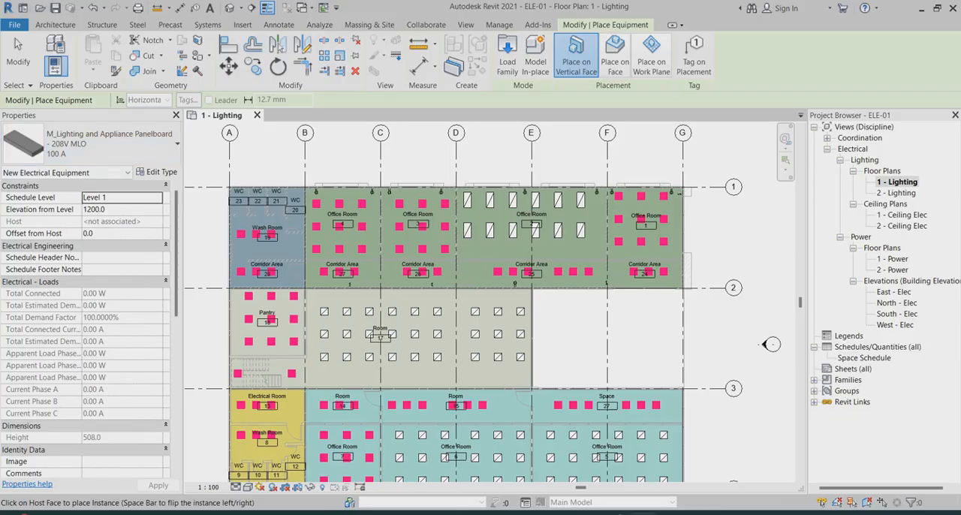
pyautogui.click(157, 172)
pyautogui.click(797, 102)
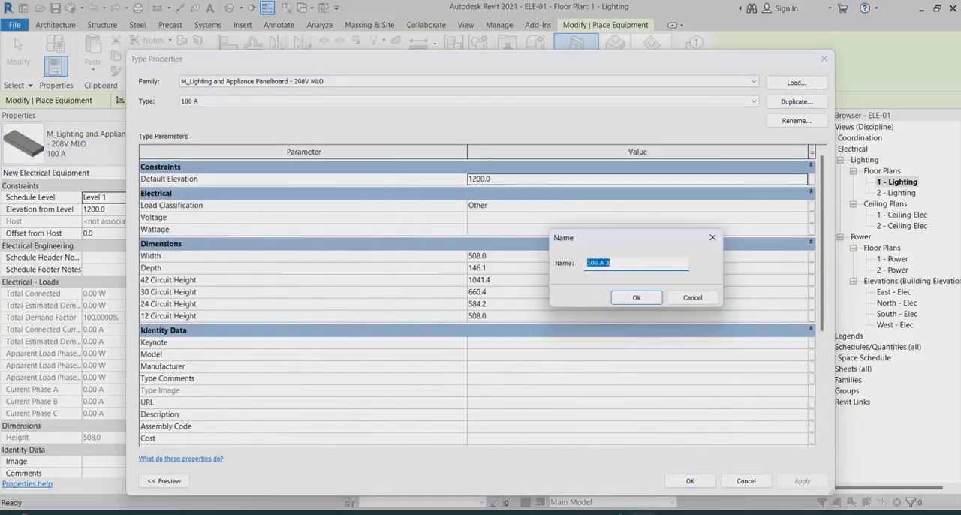
pyautogui.write('B')
pyautogui.press('BackSpace')
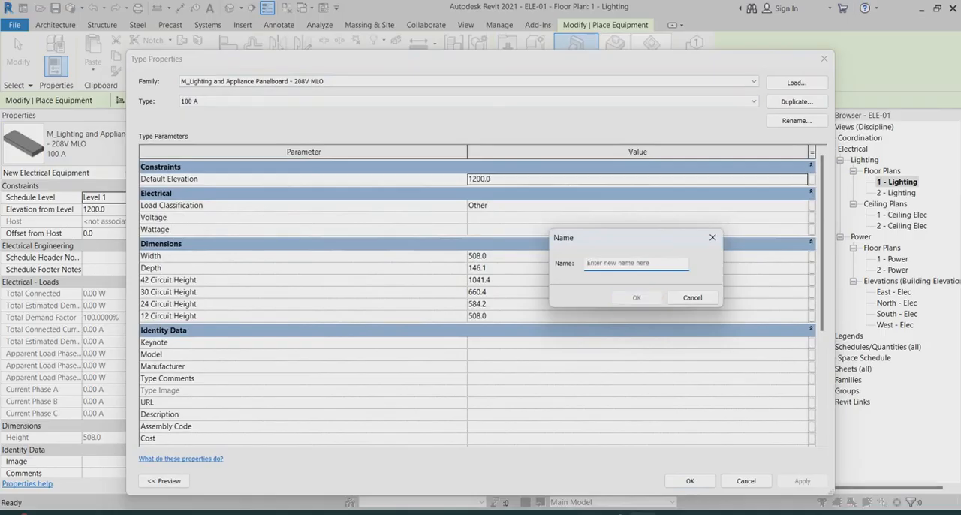
pyautogui.write('DB-L1-01')
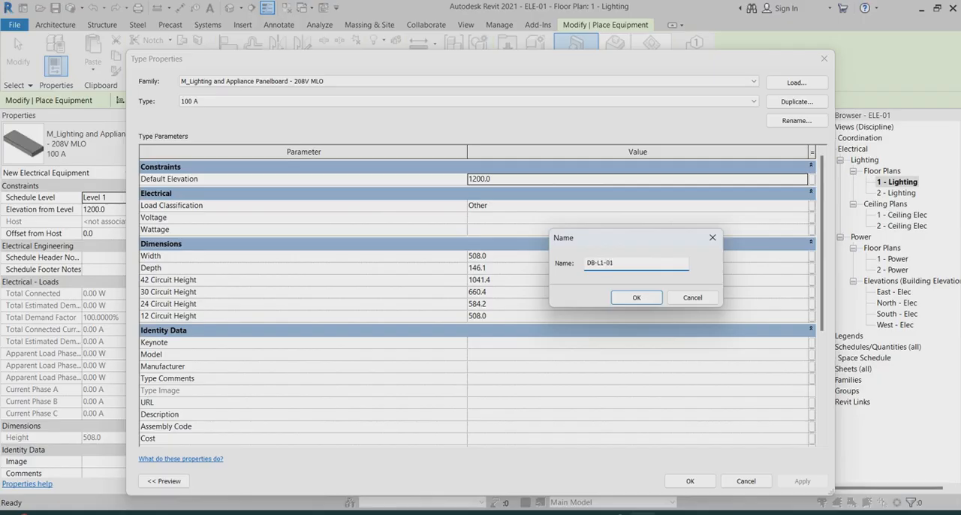
pyautogui.moveTo(609, 263); pyautogui.dragTo(586, 263)
pyautogui.rightClick(602, 264)
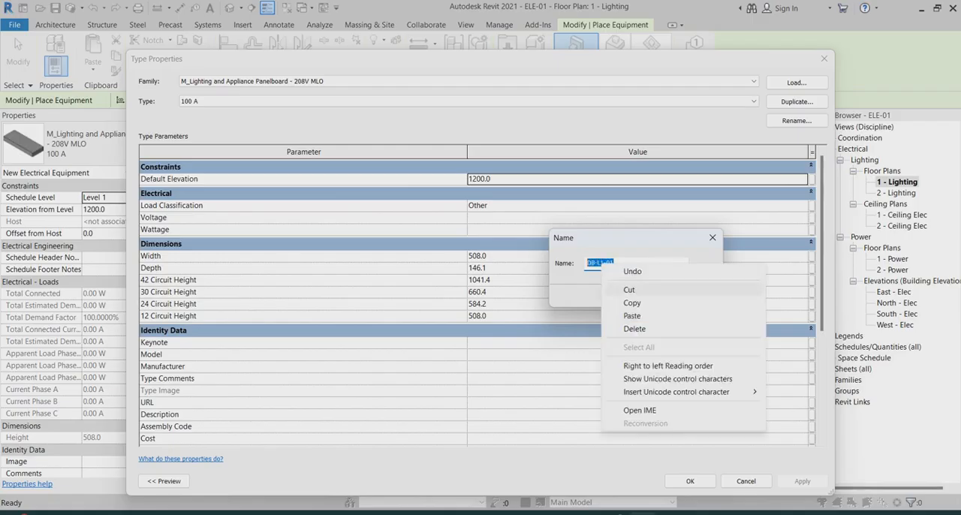
pyautogui.click(633, 302)
pyautogui.click(636, 297)
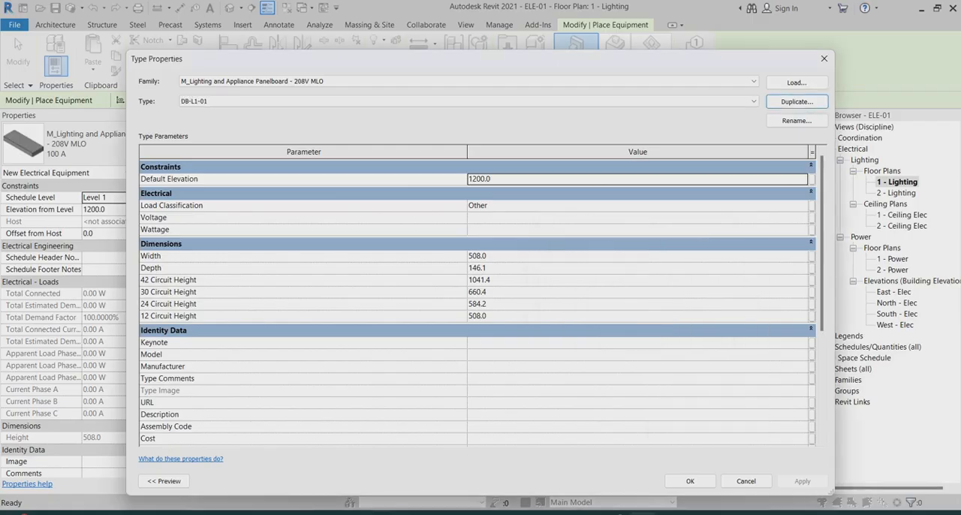
pyautogui.click(690, 481)
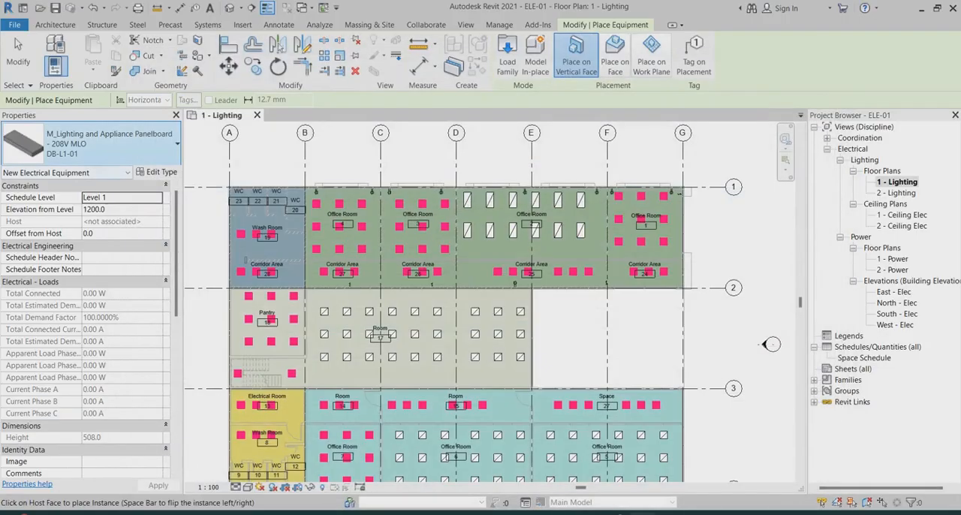
# Set the new panelboard's Panel Name to DB-L1-01 and its Circuit Naming to By Phase
pyautogui.scroll(-5, 87, 337)
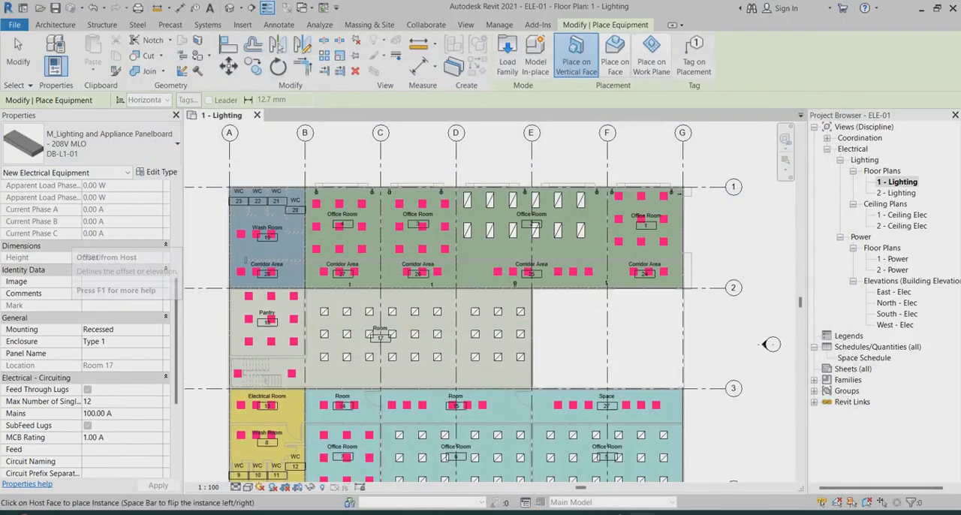
pyautogui.click(119, 354)
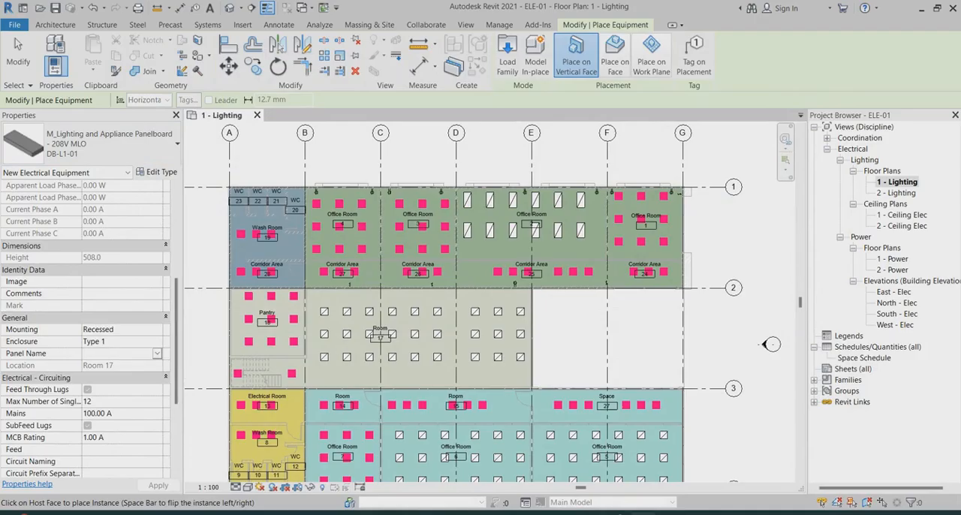
pyautogui.write('DB-L1-01')
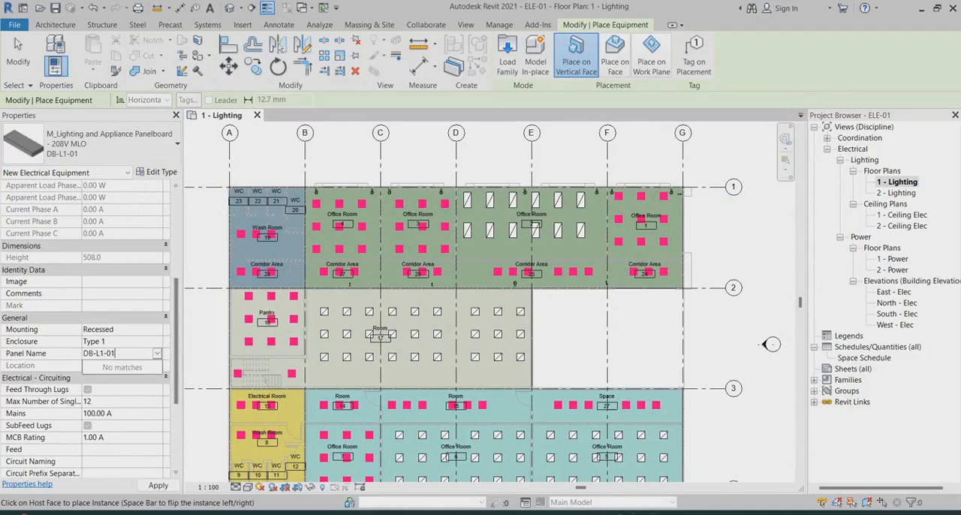
pyautogui.press('Return')
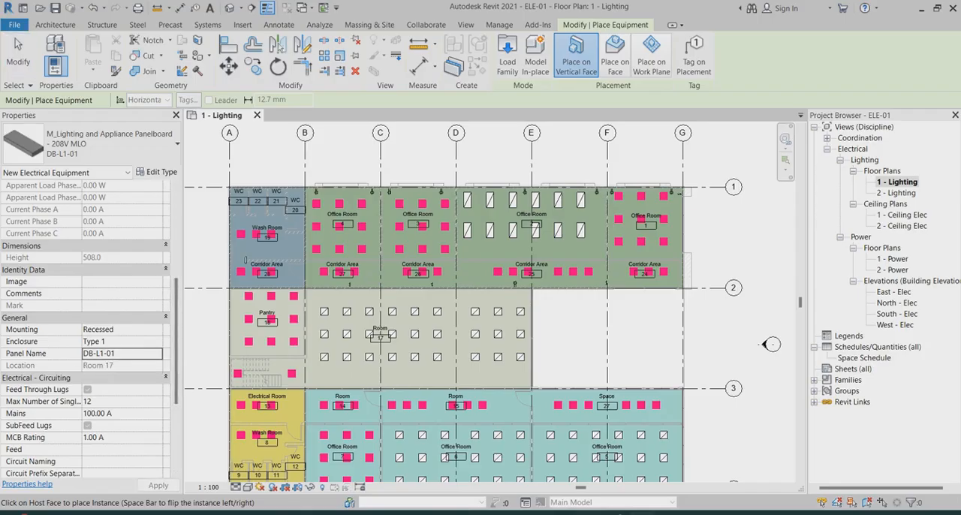
pyautogui.scroll(-3, 194, 357)
pyautogui.scroll(-3, 87, 330)
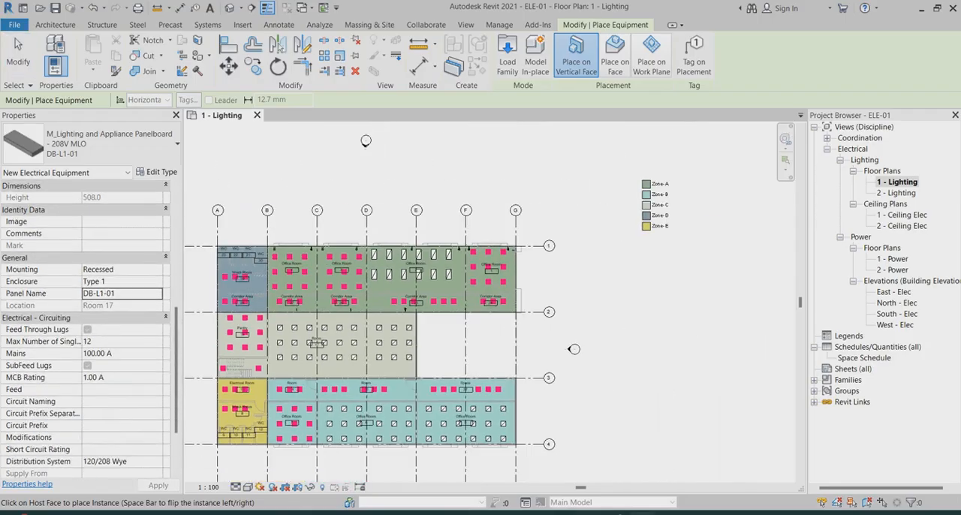
pyautogui.click(157, 402)
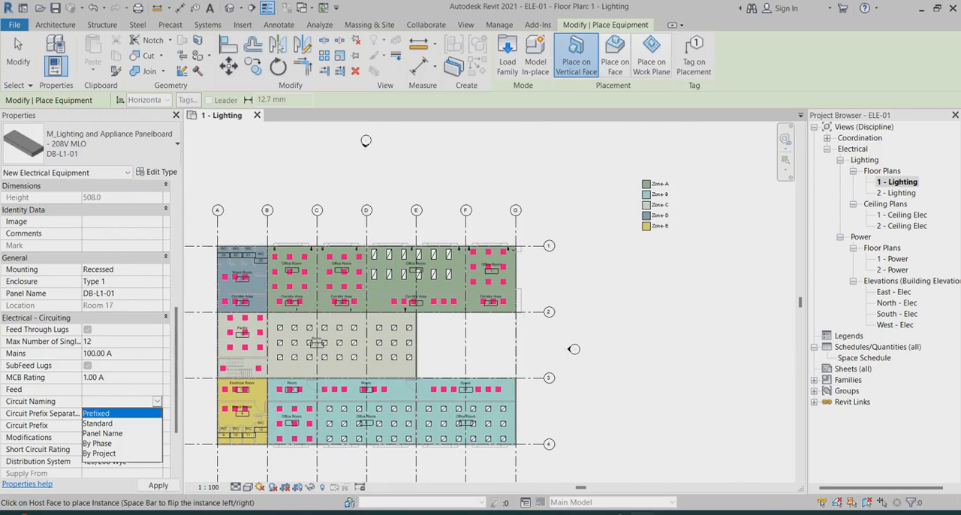
pyautogui.click(97, 443)
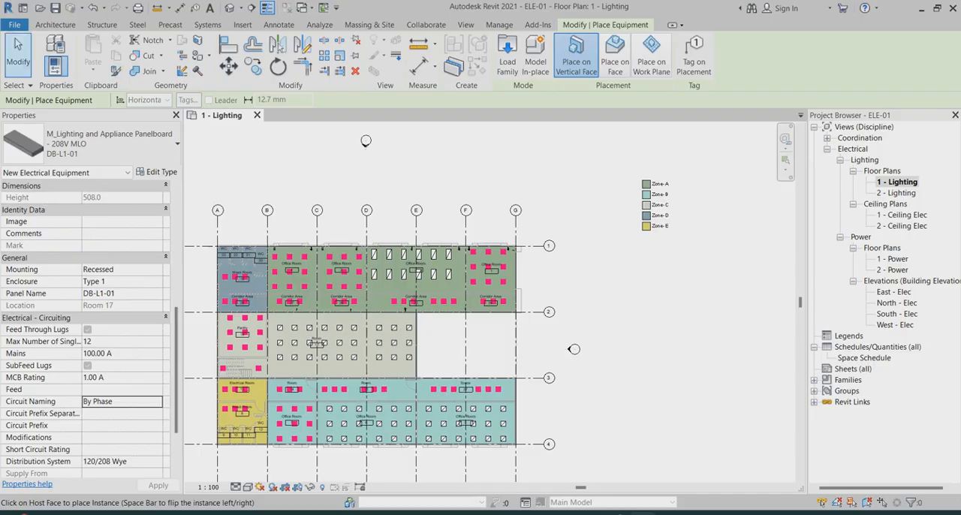
# Place the DB-L1-01 panelboard on the Pantry 18 wall facing the stairs, near grid B, and finish placing equipment
pyautogui.click(18, 53)
pyautogui.scroll(-2, 435, 249)
pyautogui.moveTo(419, 252); pyautogui.dragTo(455, 249, button='middle')
pyautogui.scroll(1, 443, 255)
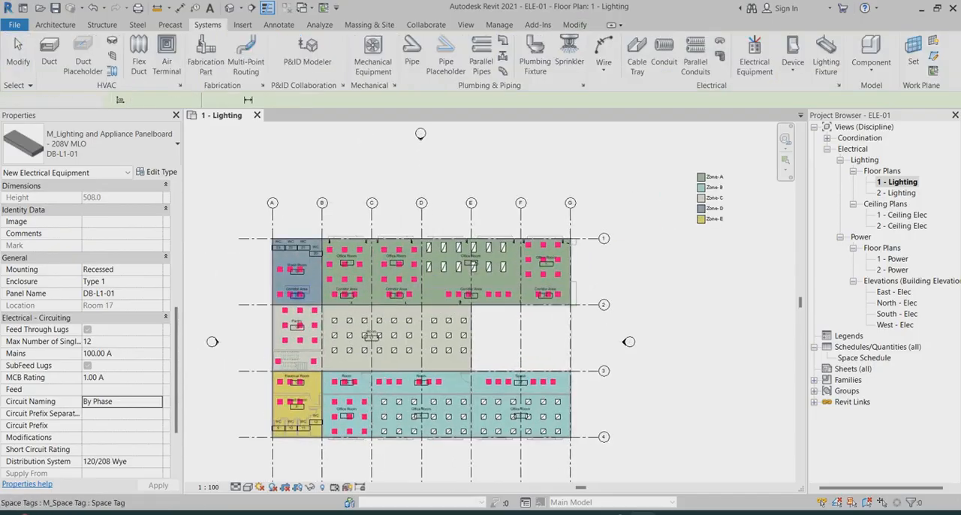
pyautogui.scroll(1, 300, 283)
pyautogui.click(755, 56)
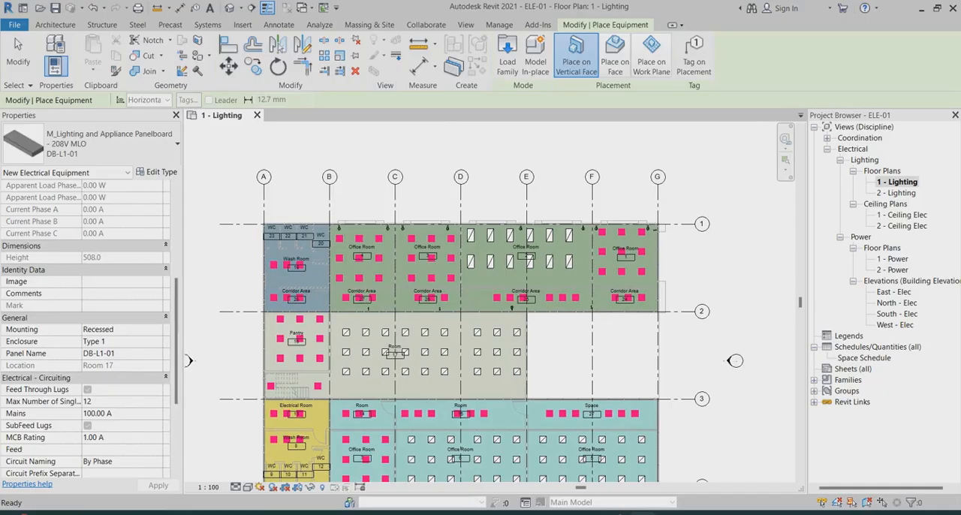
pyautogui.scroll(2, 297, 368)
pyautogui.scroll(2, 351, 301)
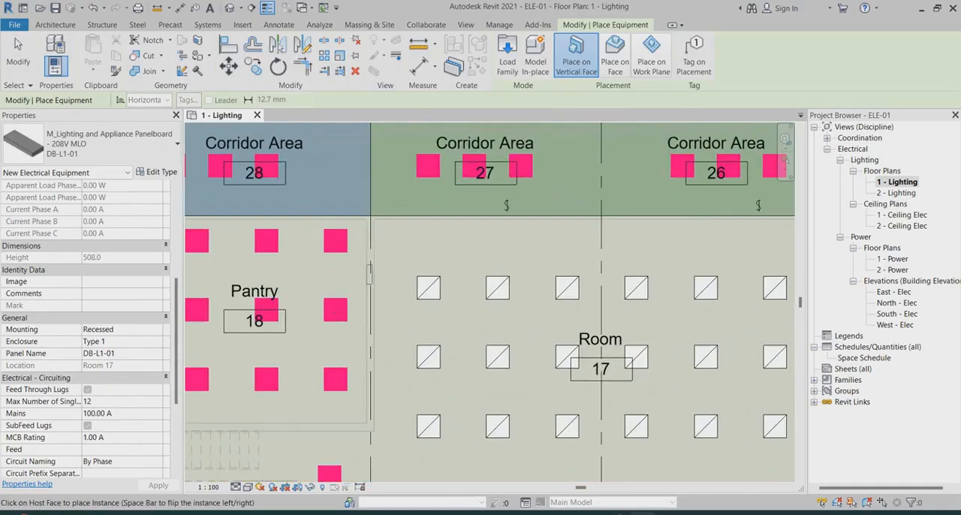
pyautogui.scroll(-2, 372, 210)
pyautogui.scroll(2, 357, 372)
pyautogui.scroll(2, 364, 307)
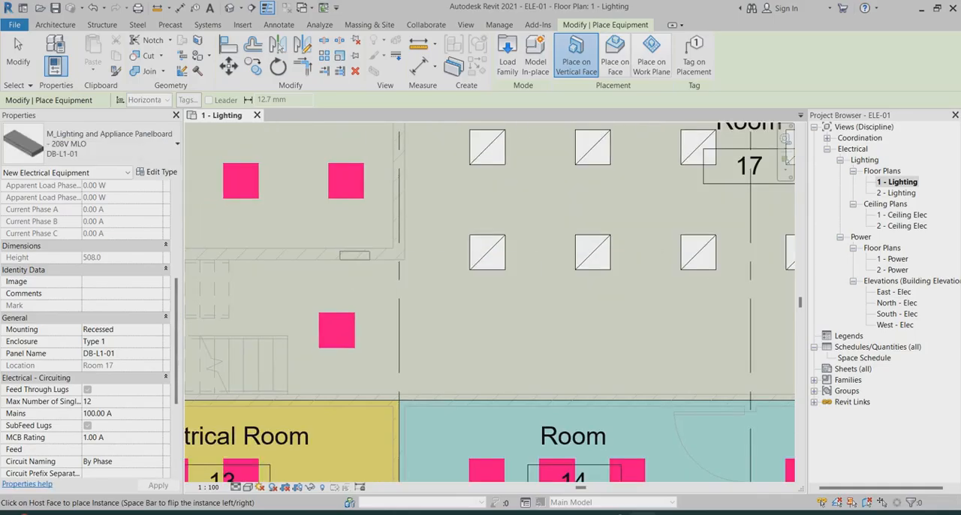
pyautogui.click(355, 256)
pyautogui.press('Escape')
pyautogui.press('Escape')
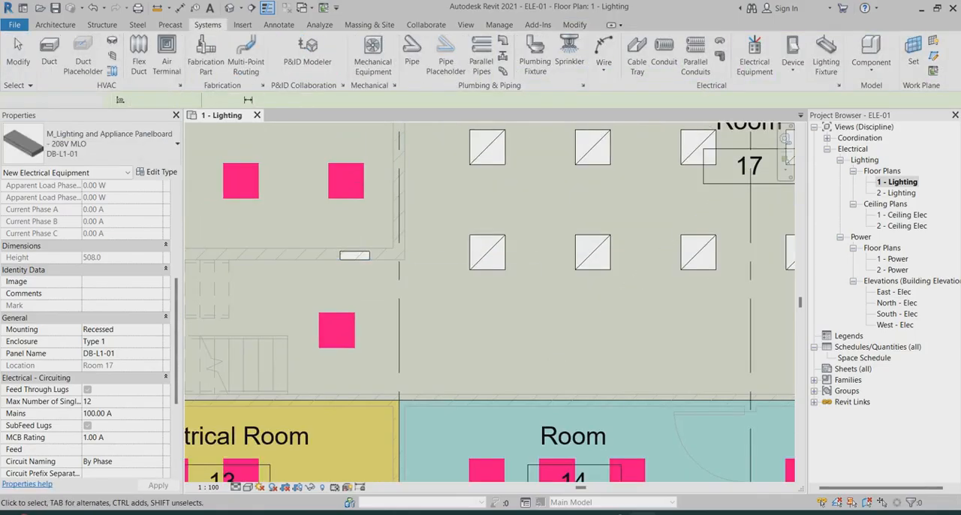
# Adjust the placed panelboard's Offset from Host, trying 100 and settling on 120
pyautogui.scroll(3, 332, 272)
pyautogui.scroll(1, 379, 226)
pyautogui.click(383, 231)
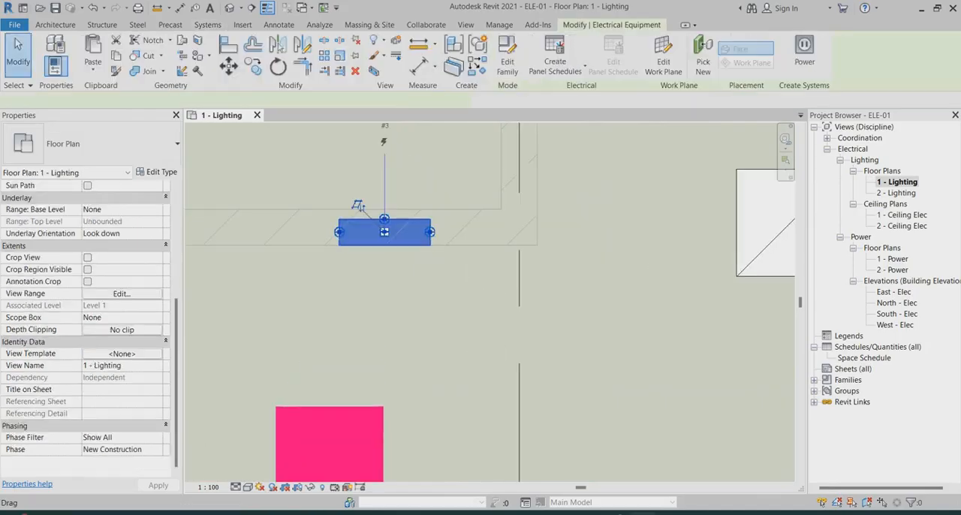
pyautogui.scroll(6, 86, 331)
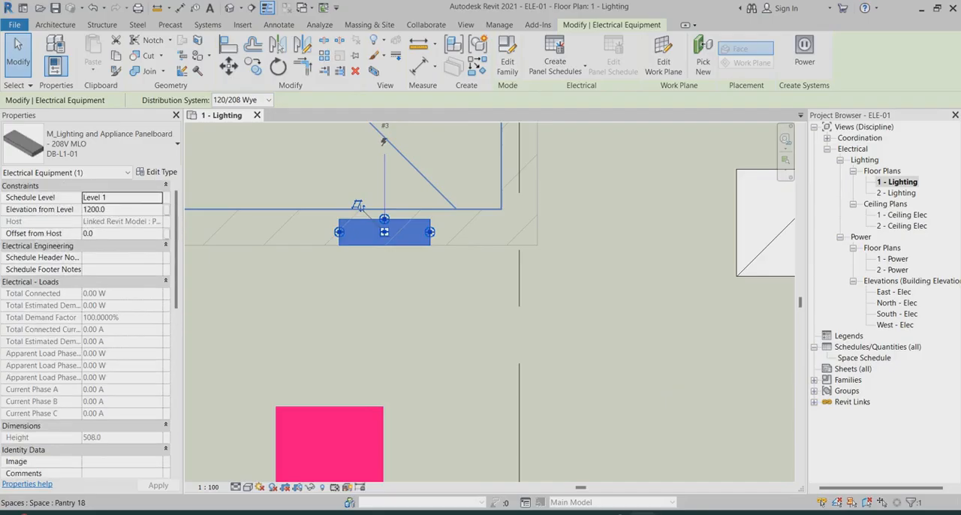
pyautogui.click(118, 233)
pyautogui.write('100')
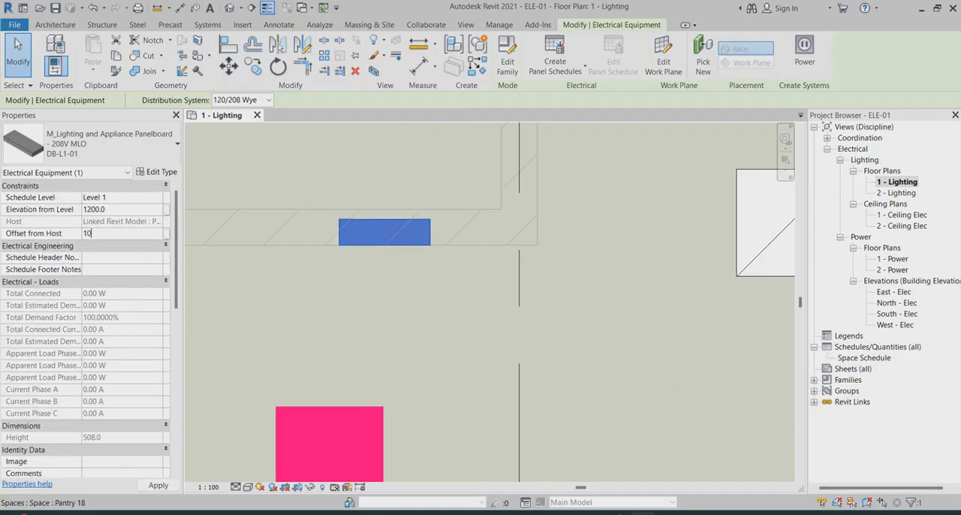
pyautogui.press('Return')
pyautogui.click(118, 233)
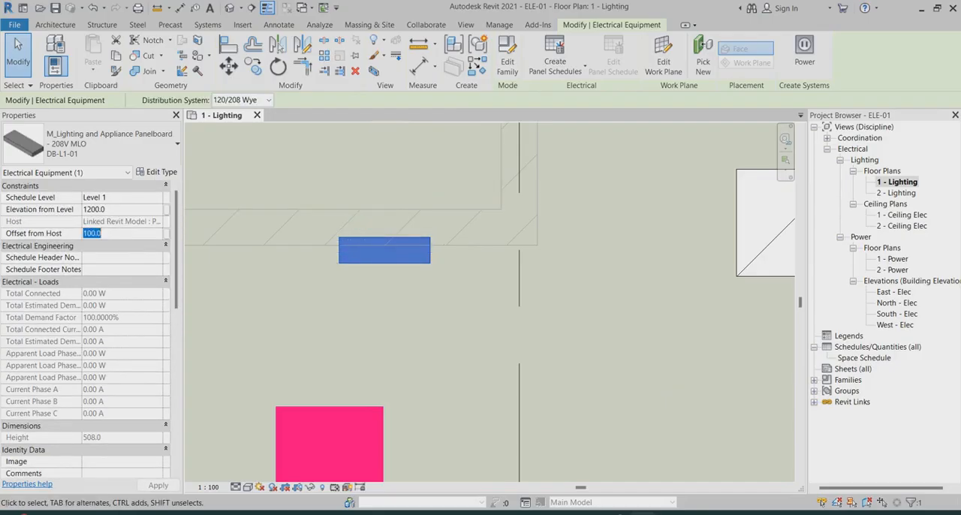
pyautogui.write('15')
pyautogui.press('Return')
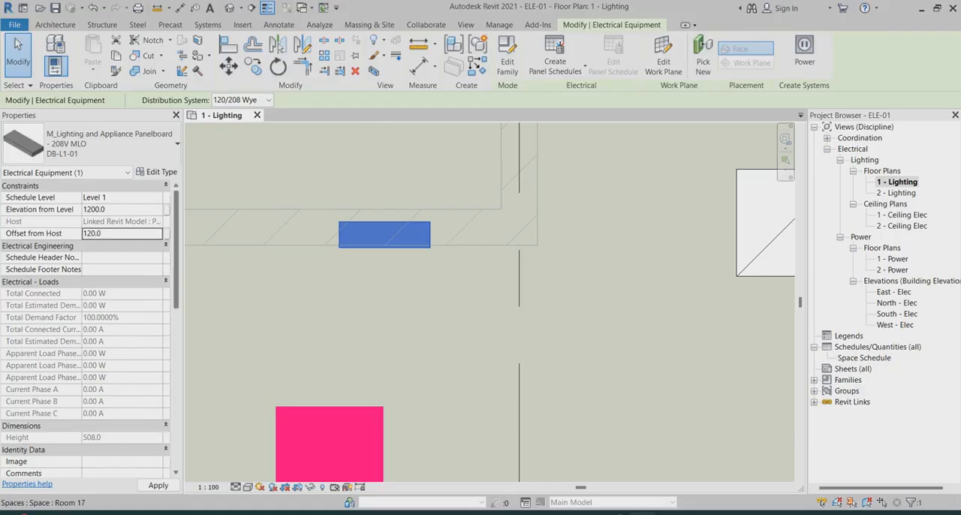
pyautogui.press('Escape')
pyautogui.scroll(3, 439, 252)
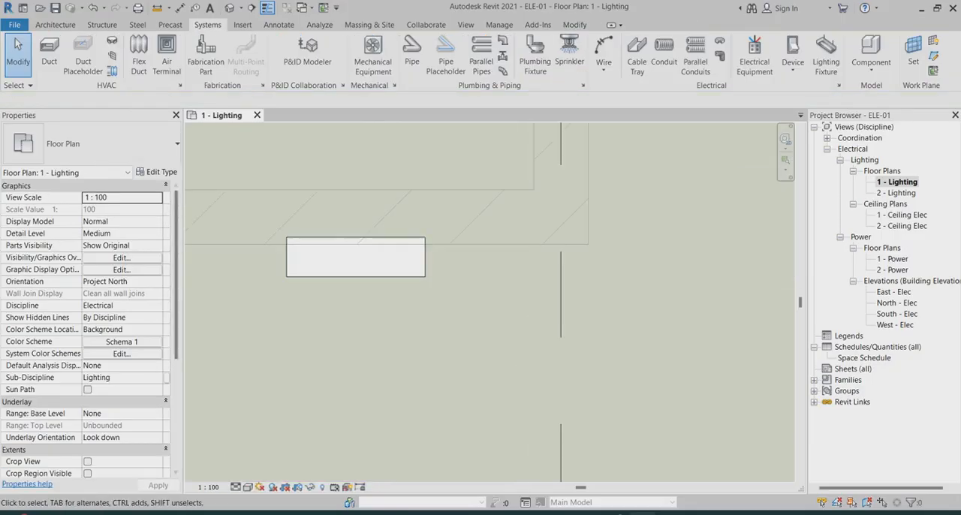
pyautogui.click(312, 253)
pyautogui.scroll(-5, 310, 252)
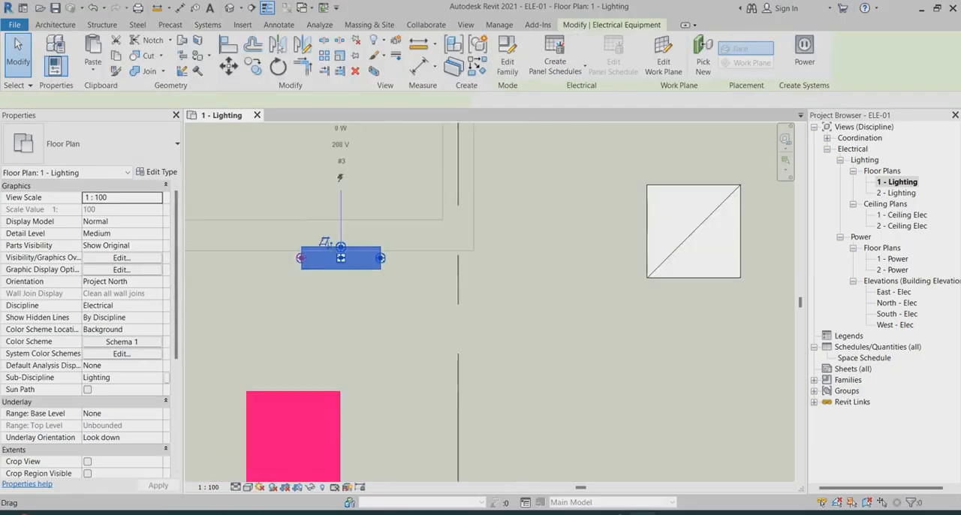
pyautogui.scroll(-5, 323, 254)
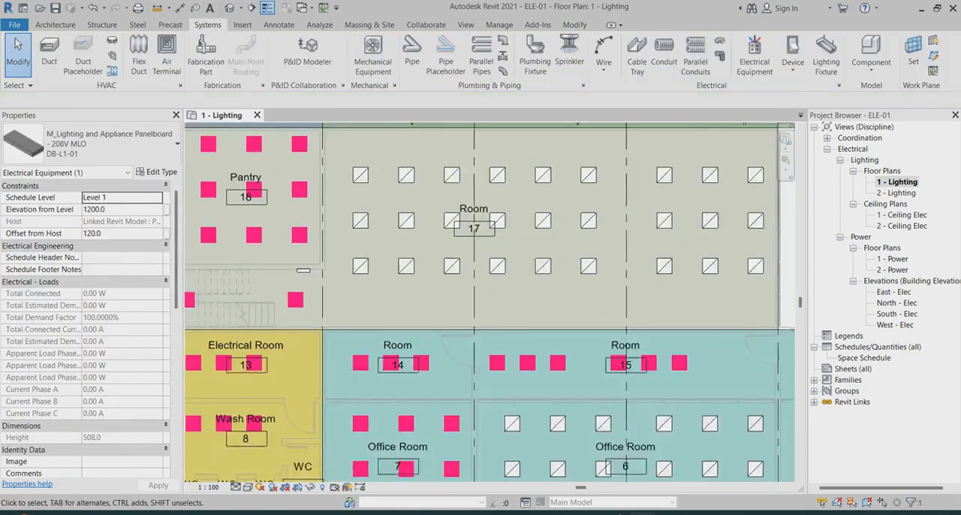
pyautogui.press('Escape')
pyautogui.scroll(3, 485, 167)
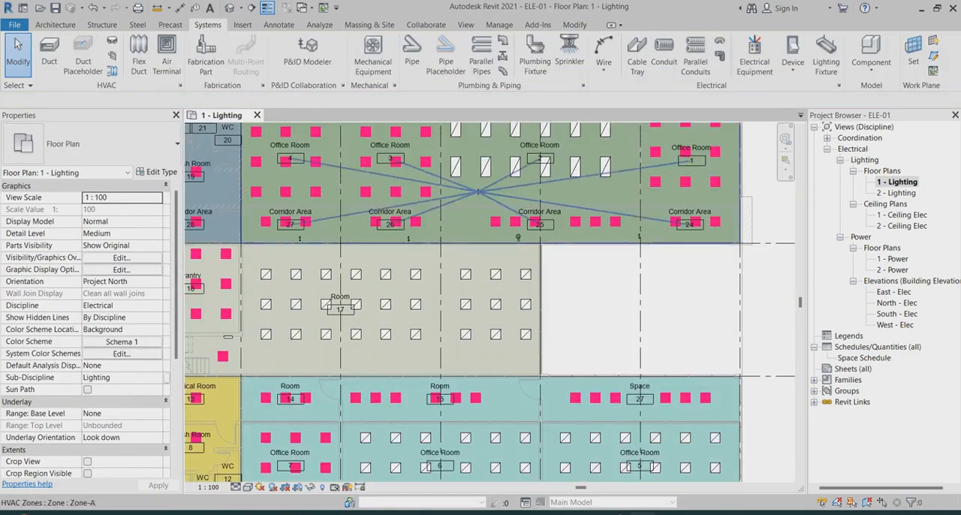
pyautogui.scroll(-2, 459, 262)
pyautogui.scroll(8, 644, 158)
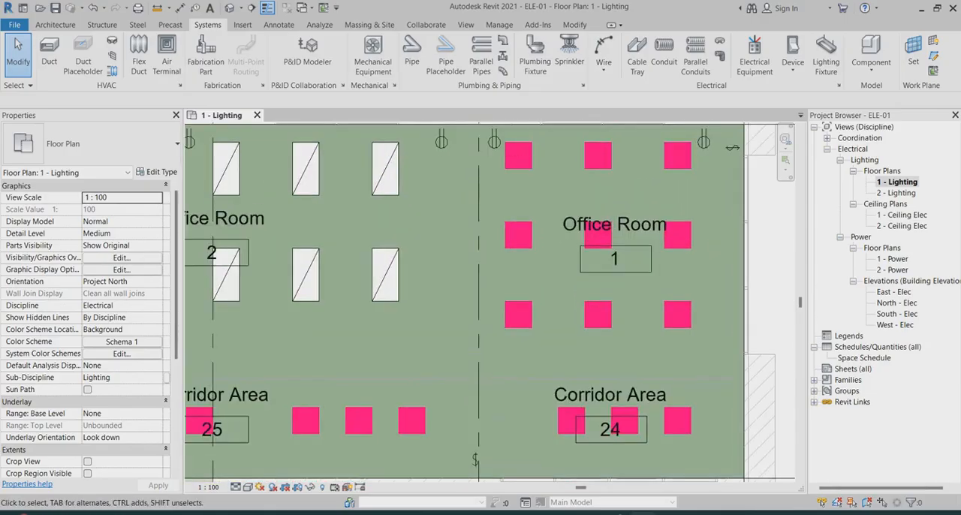
pyautogui.scroll(-2, 610, 218)
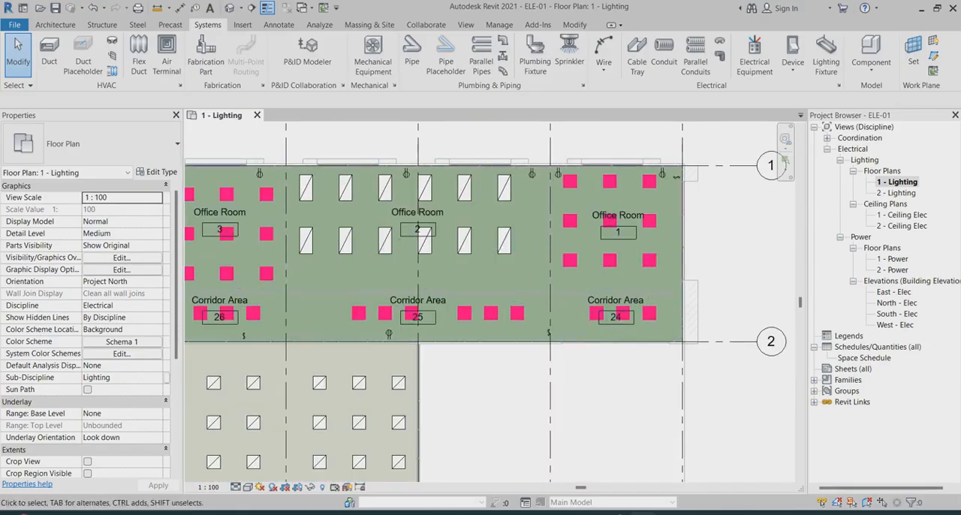
# Create a power circuit from the corner lighting fixture nearest the switch in Office Room 1 and assign it to panel DB-L1-01
pyautogui.scroll(2, 610, 219)
pyautogui.scroll(-4, 676, 181)
pyautogui.scroll(3, 687, 175)
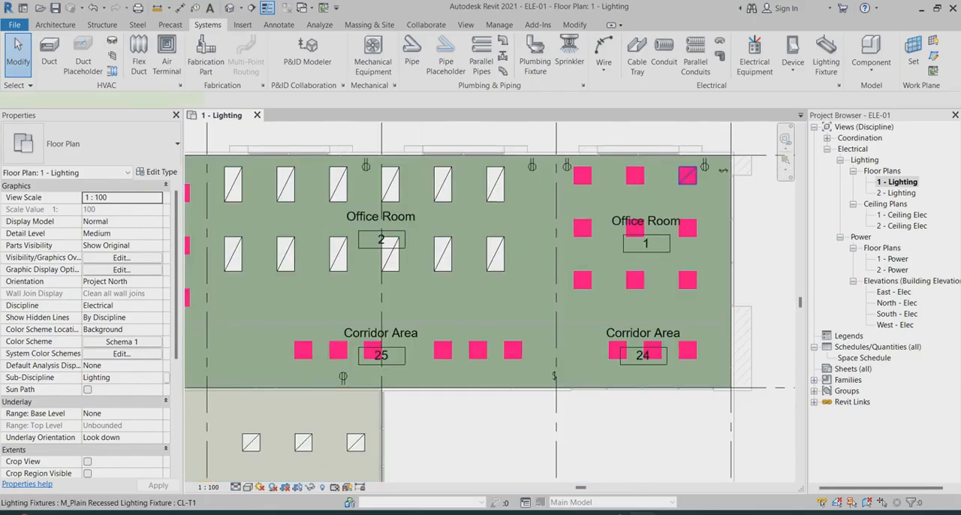
pyautogui.click(687, 176)
pyautogui.click(671, 57)
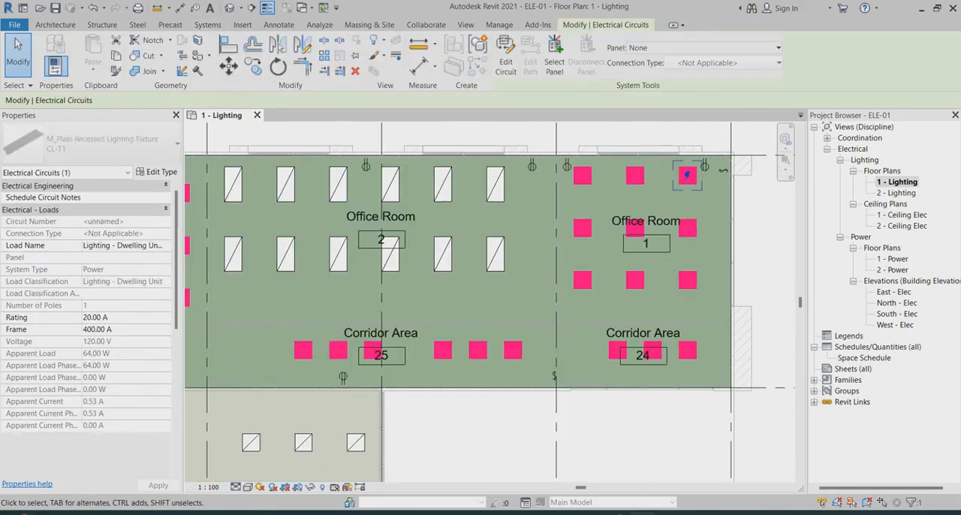
pyautogui.click(706, 47)
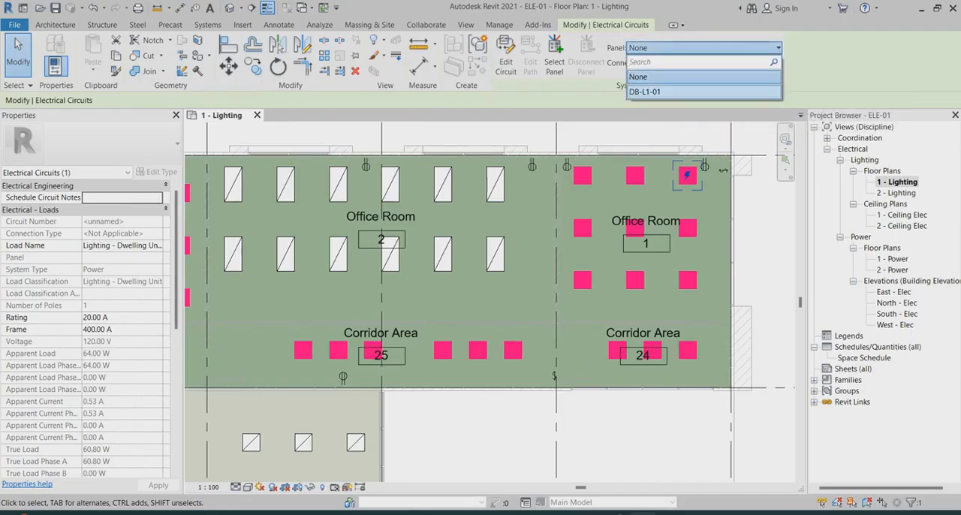
pyautogui.click(644, 91)
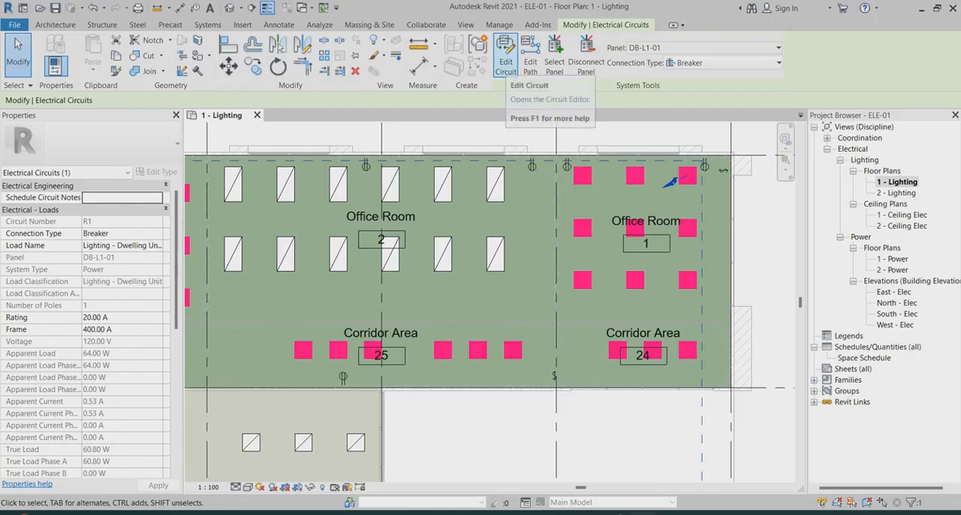
# Add the other eight lighting fixtures in Office Room 1 to the circuit and finish editing it
pyautogui.click(505, 63)
pyautogui.scroll(2, 610, 173)
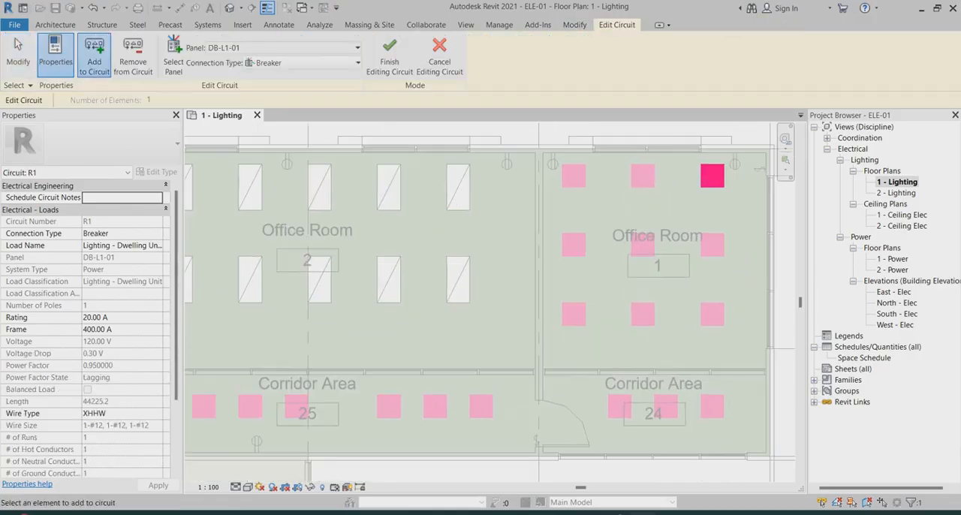
pyautogui.click(641, 176)
pyautogui.click(573, 175)
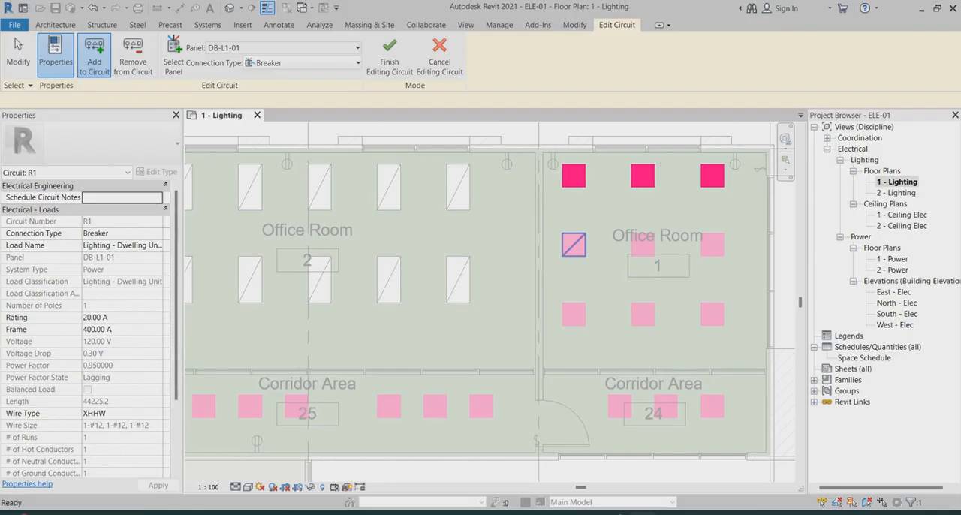
pyautogui.click(573, 245)
pyautogui.click(573, 314)
pyautogui.click(641, 313)
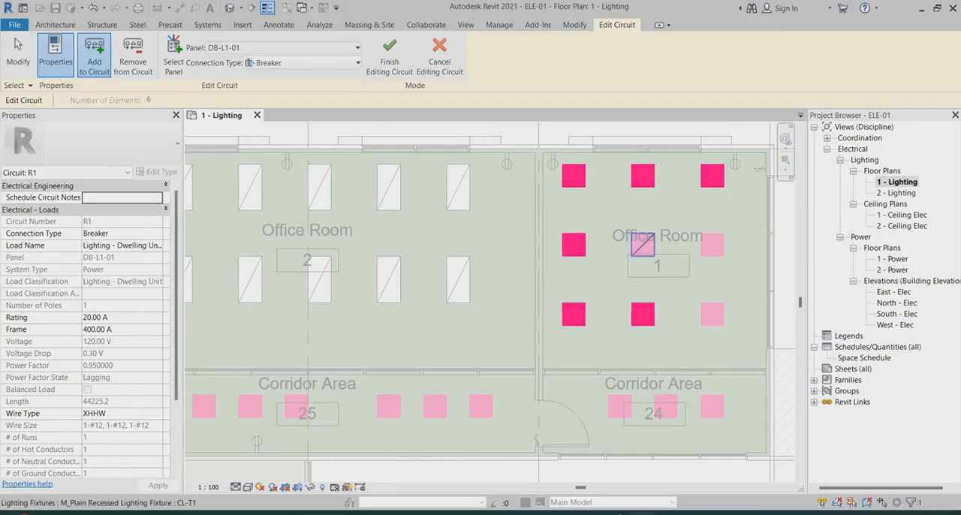
pyautogui.click(641, 245)
pyautogui.click(711, 245)
pyautogui.click(712, 314)
pyautogui.scroll(-2, 578, 265)
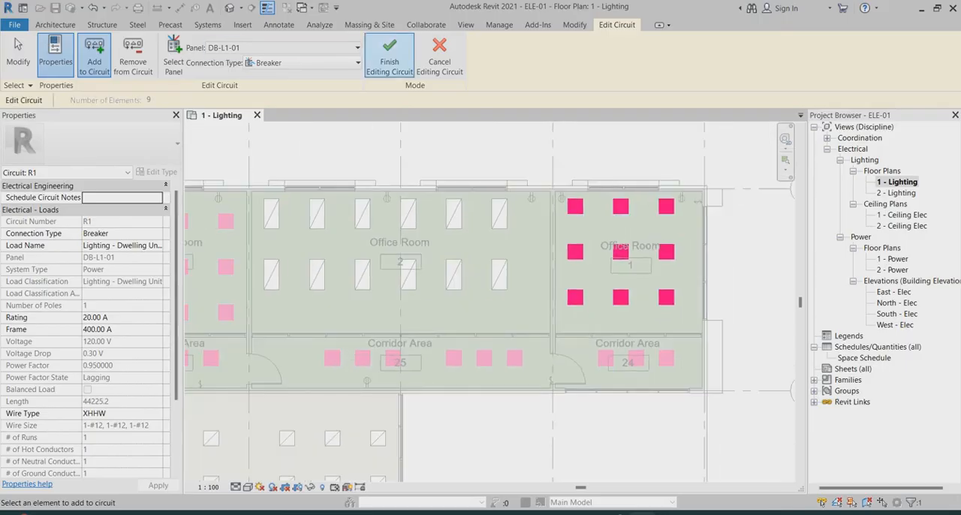
pyautogui.click(389, 45)
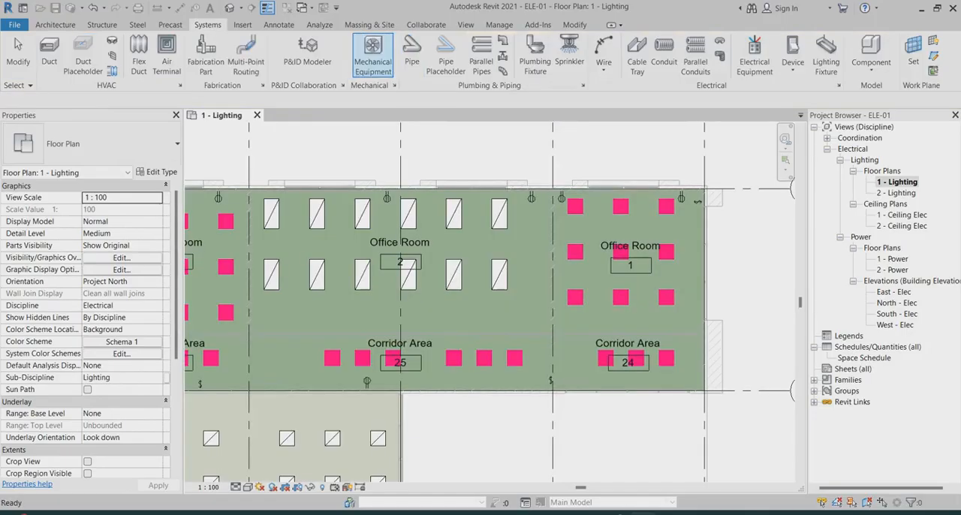
# Create a switch system from the middle fixture of Office Room 1's row nearest grid 1
pyautogui.scroll(5, 623, 208)
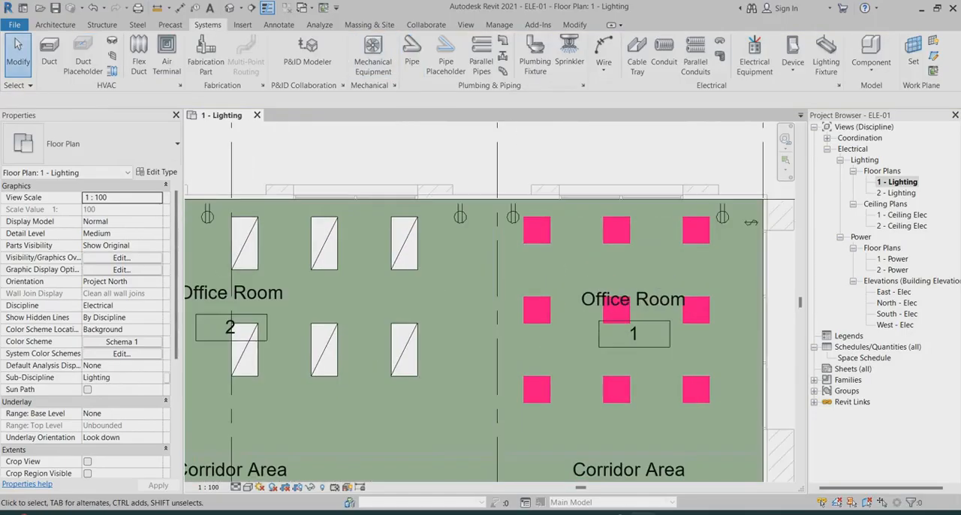
pyautogui.scroll(-4, 623, 208)
pyautogui.click(614, 204)
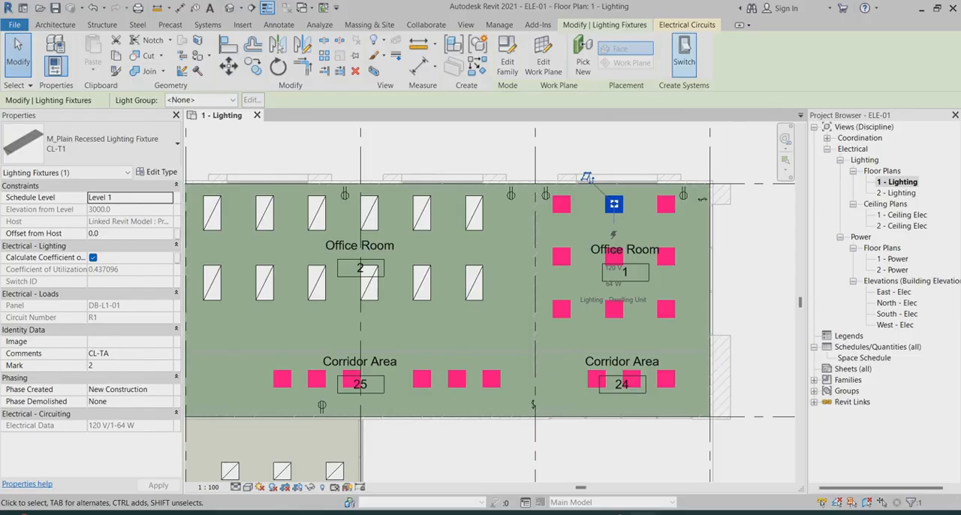
pyautogui.click(684, 54)
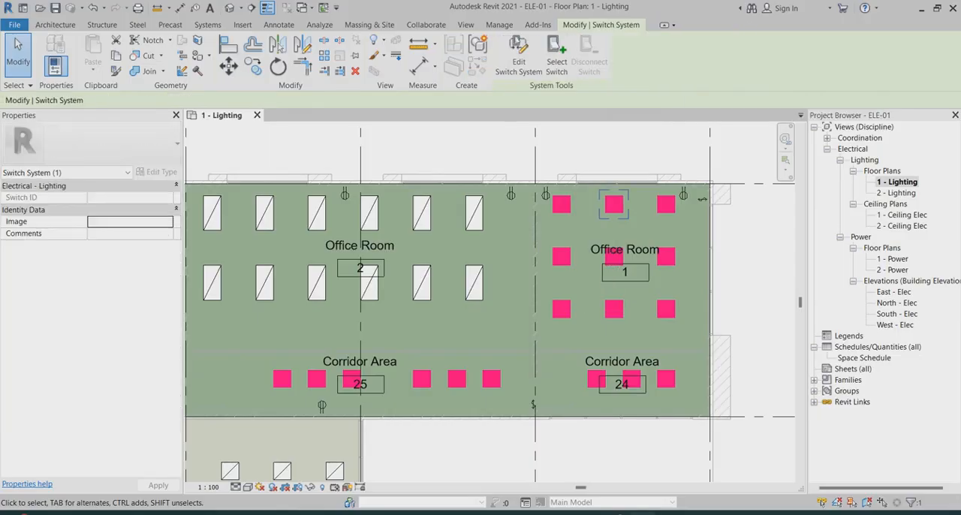
# Add the seven other perimeter fixtures of Office Room 1 to the switch system, assign the room's lighting switch, and finish editing
pyautogui.click(518, 56)
pyautogui.click(561, 204)
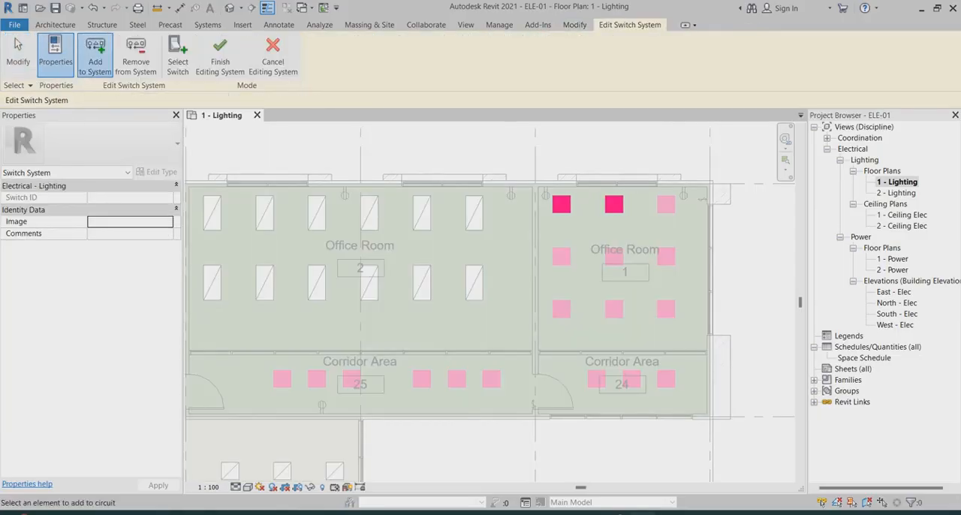
pyautogui.click(666, 204)
pyautogui.click(666, 257)
pyautogui.click(561, 256)
pyautogui.click(561, 308)
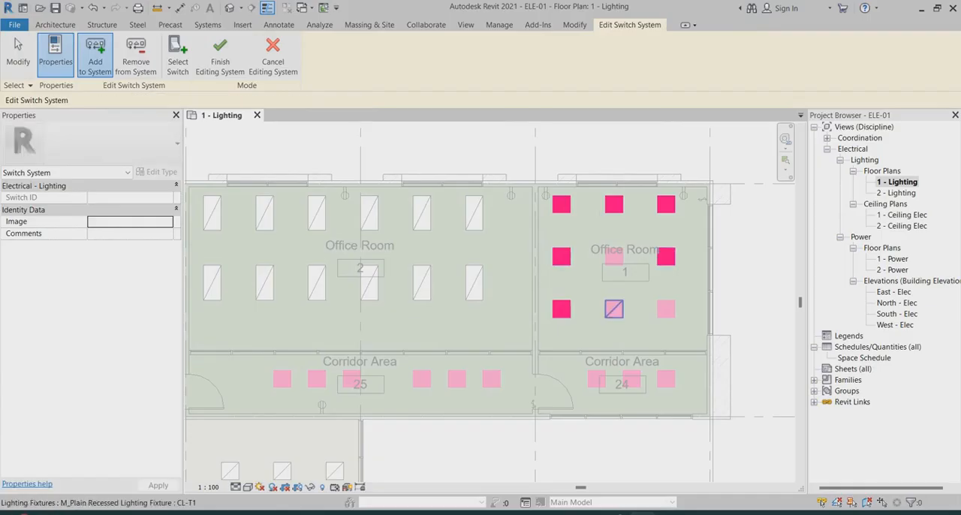
pyautogui.click(613, 308)
pyautogui.click(666, 308)
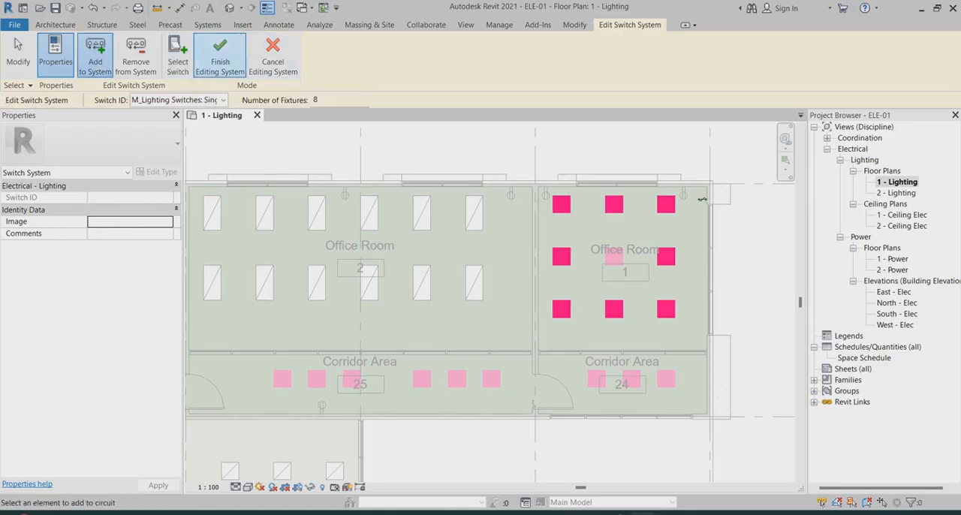
pyautogui.click(220, 56)
# Select the Office Room 1 lighting circuit R1 and convert it to chamfered wires
pyautogui.click(665, 204)
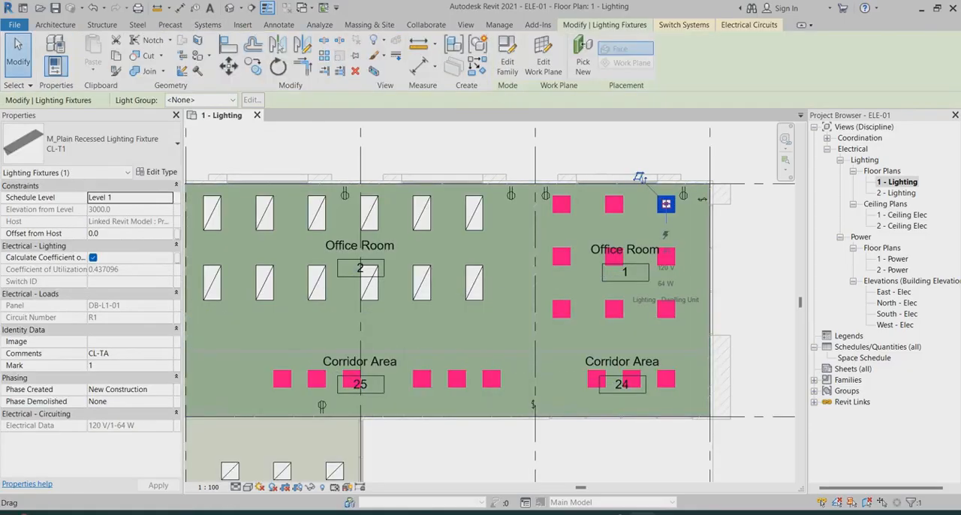
pyautogui.press('Tab')
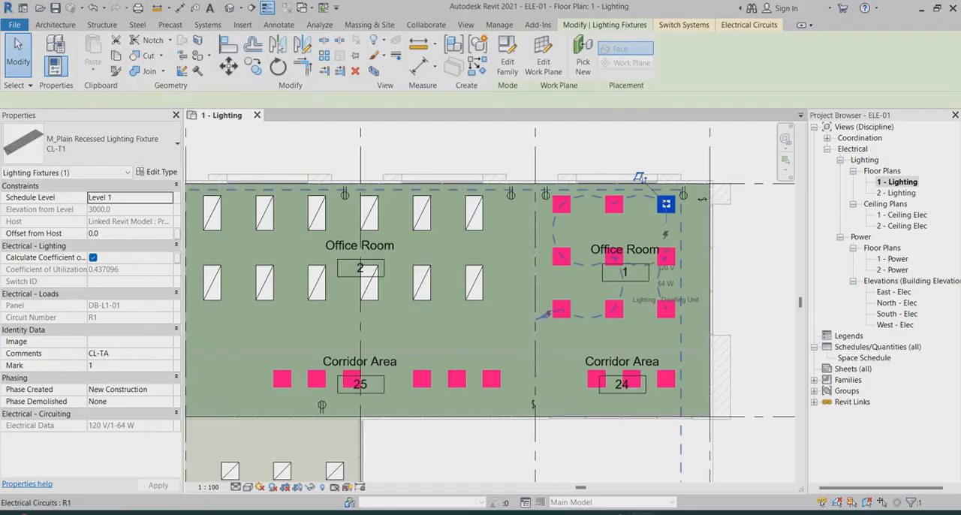
pyautogui.click(666, 203)
pyautogui.click(829, 54)
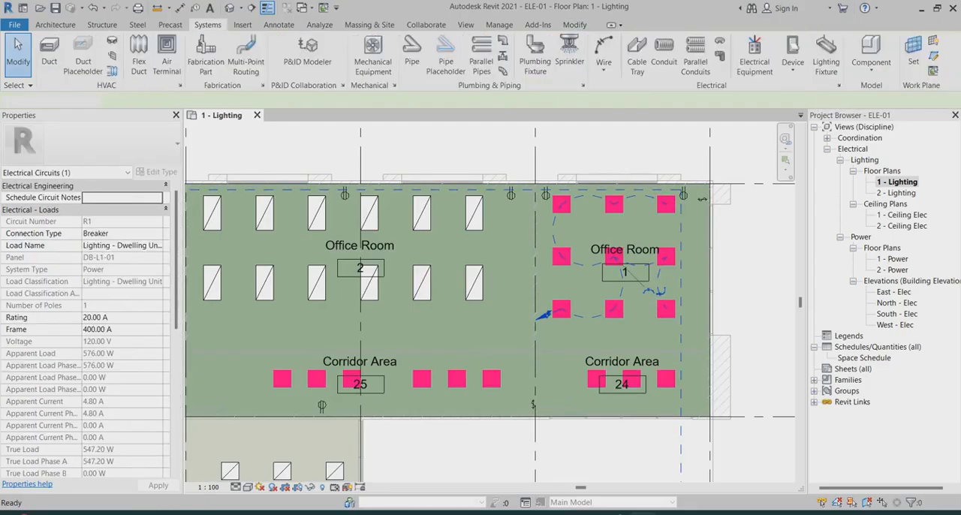
# Examine the chamfered wires, tick marks and home run arrow between the Office Room 1 fixtures
pyautogui.scroll(2, 671, 169)
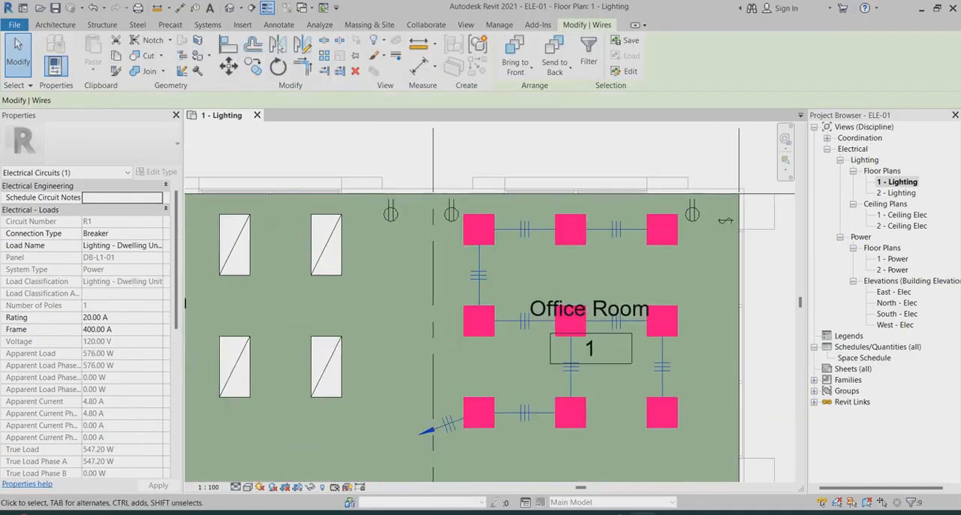
pyautogui.scroll(4, 577, 315)
pyautogui.scroll(-3, 392, 246)
pyautogui.scroll(-4, 582, 209)
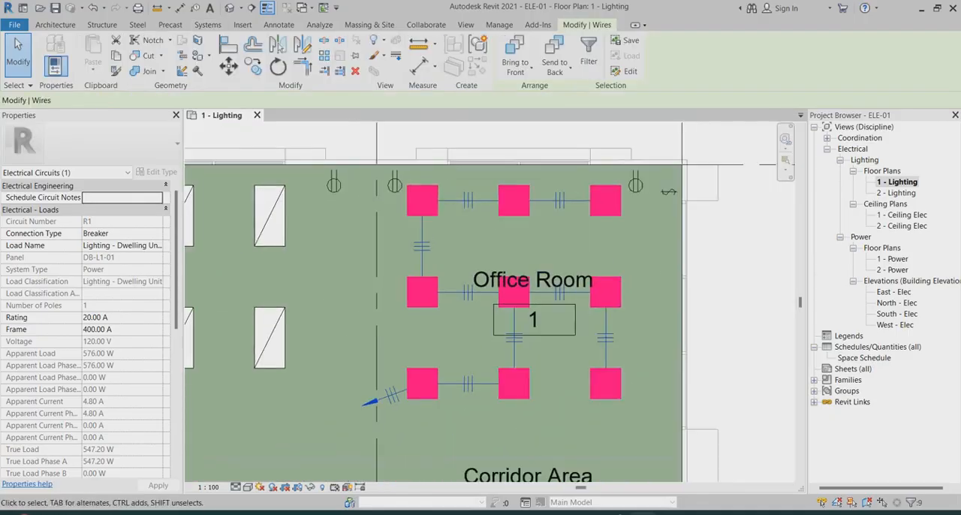
pyautogui.scroll(3, 504, 249)
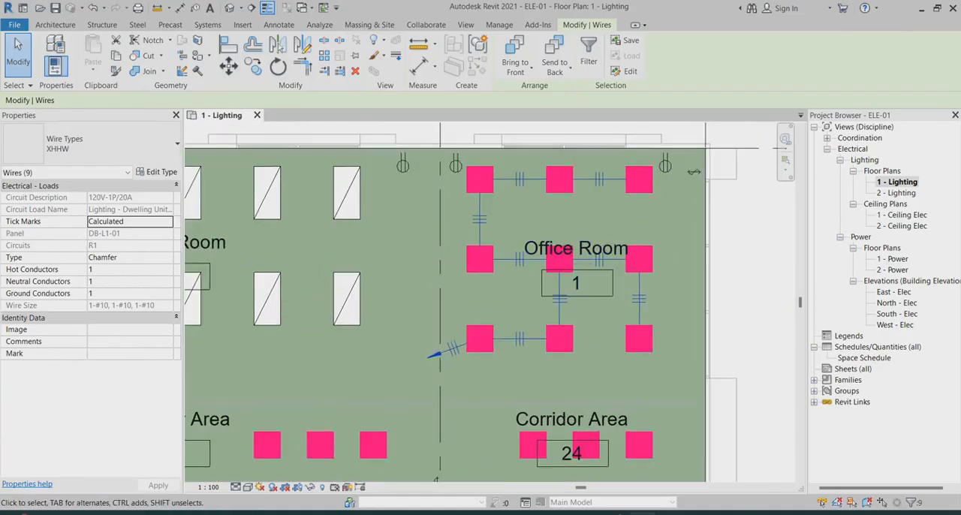
pyautogui.scroll(-6, 652, 191)
pyautogui.scroll(3, 510, 208)
pyautogui.scroll(3, 716, 174)
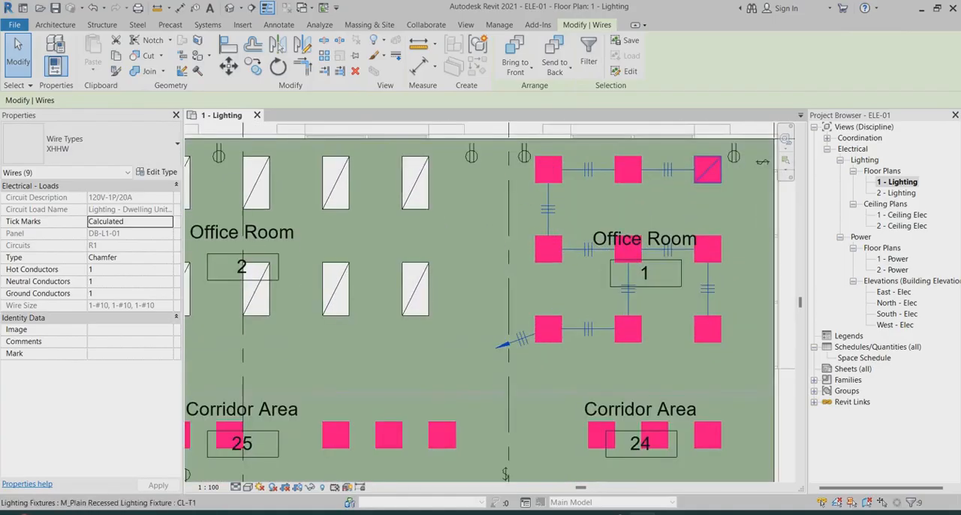
pyautogui.scroll(-3, 401, 265)
pyautogui.scroll(2, 547, 207)
pyautogui.scroll(1, 547, 200)
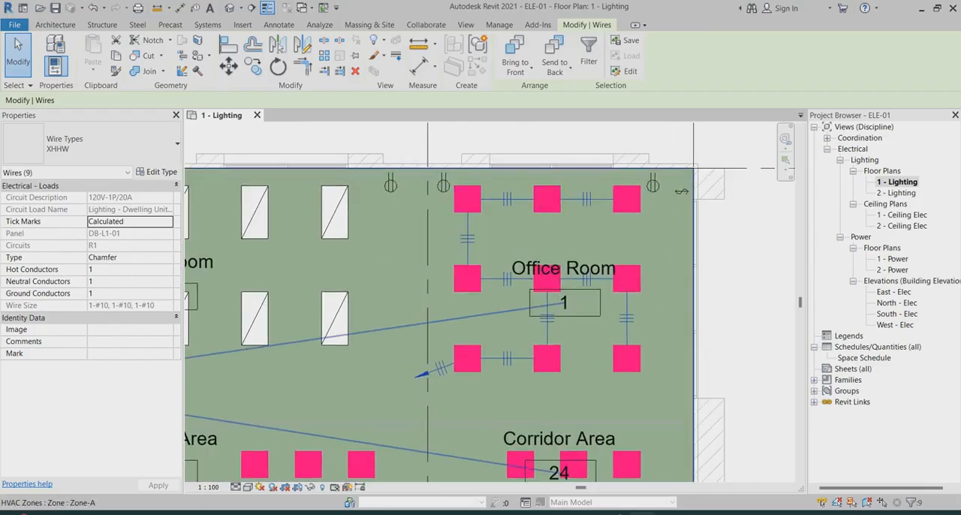
pyautogui.scroll(-4, 692, 193)
pyautogui.scroll(-4, 689, 188)
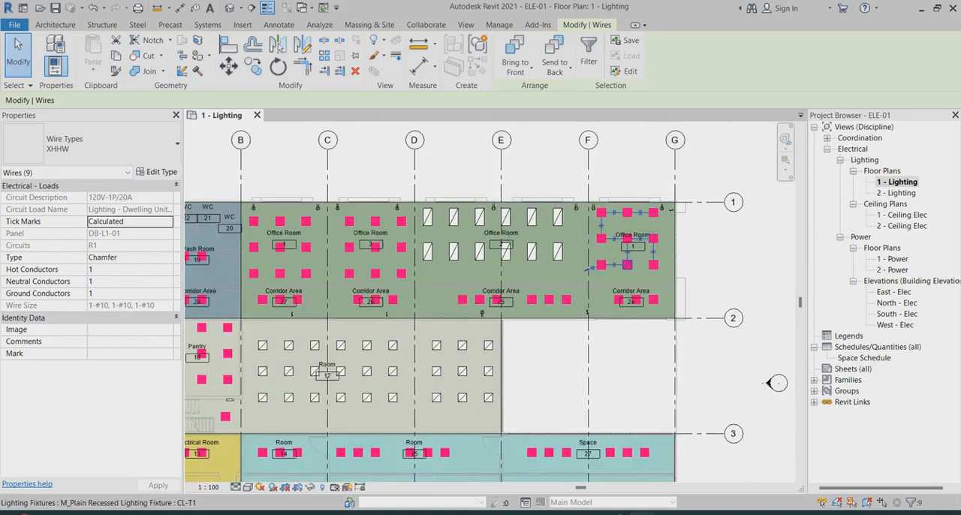
pyautogui.scroll(5, 689, 187)
pyautogui.scroll(-2, 689, 188)
pyautogui.scroll(4, 689, 188)
pyautogui.scroll(2, 685, 181)
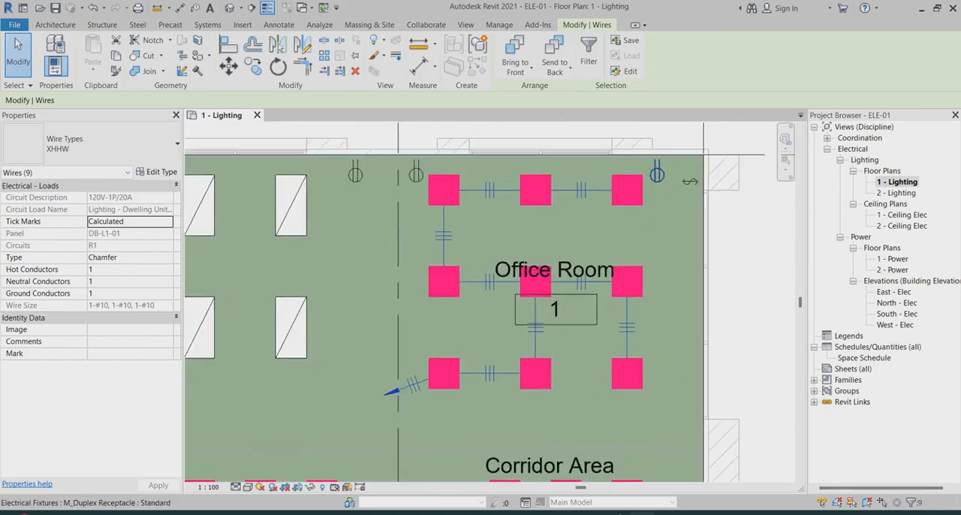
# Create a DB-L1-01 power circuit from the receptacle beside Office Room 1's switch, adding the two receptacles on either side of grid F
pyautogui.click(657, 175)
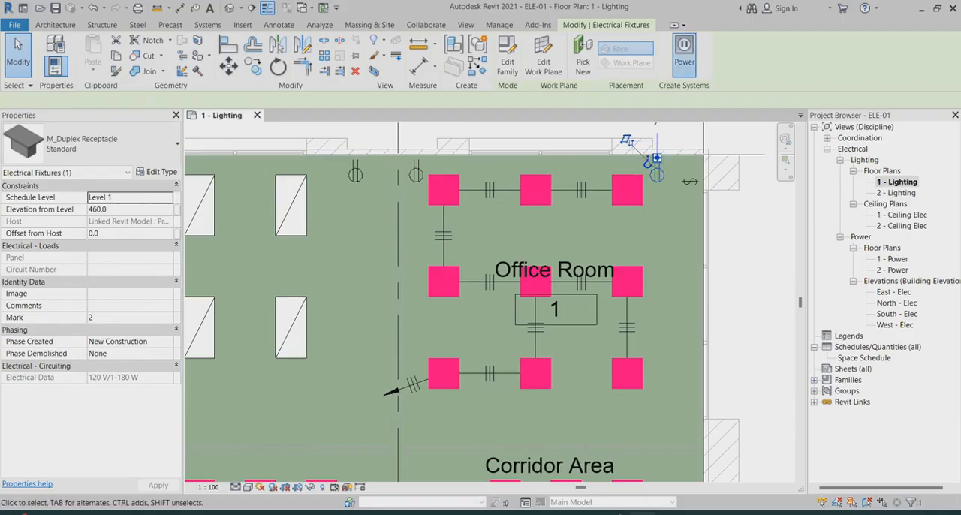
pyautogui.click(684, 54)
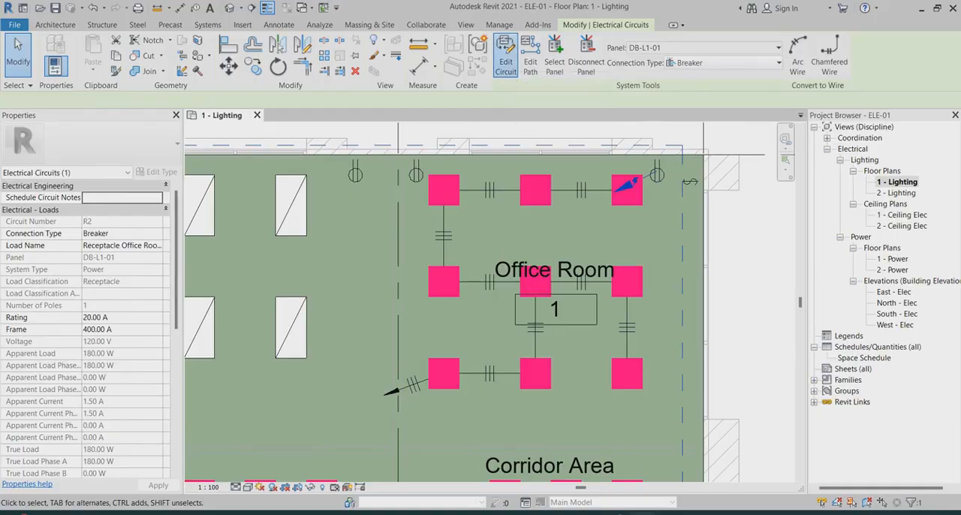
pyautogui.click(505, 60)
pyautogui.click(416, 174)
pyautogui.click(355, 174)
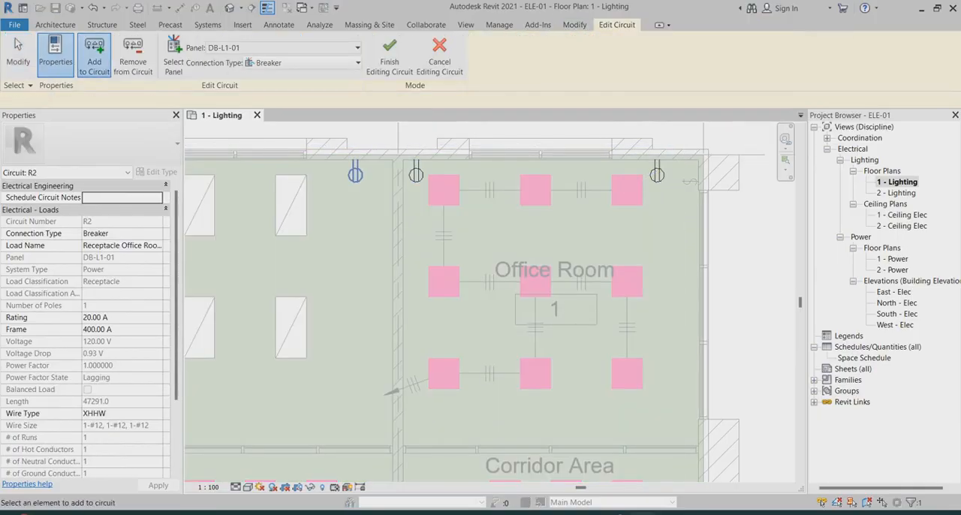
pyautogui.click(388, 56)
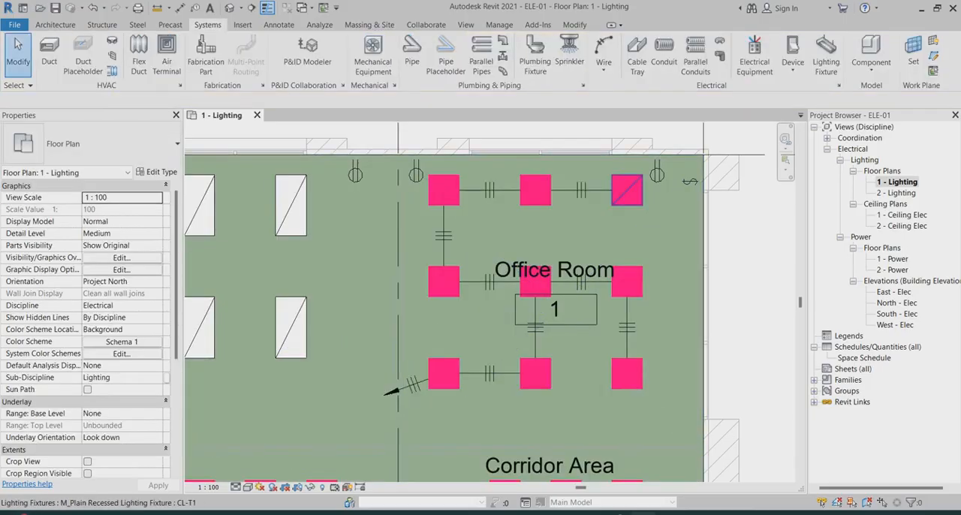
# Select the receptacle circuit R2 with its three receptacles and convert it to arc wires
pyautogui.click(655, 160)
pyautogui.press('Tab')
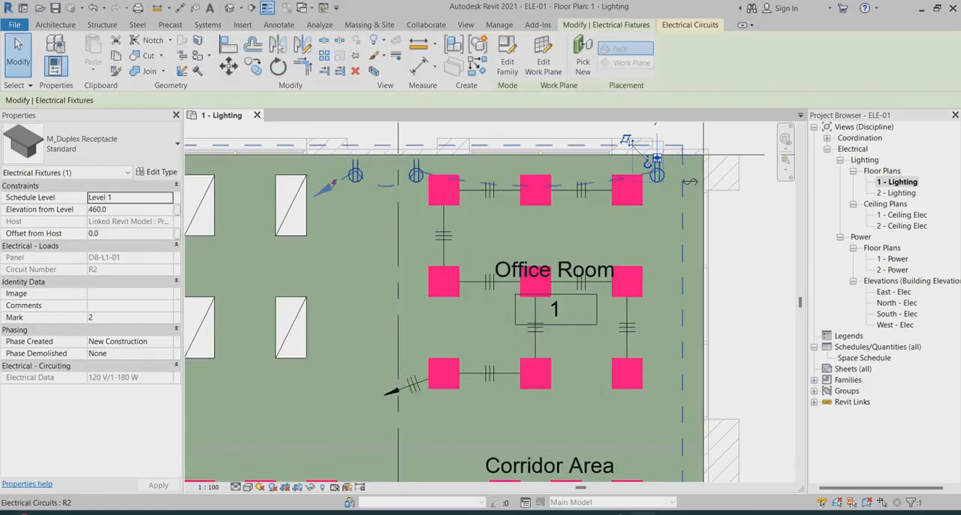
pyautogui.click(654, 160)
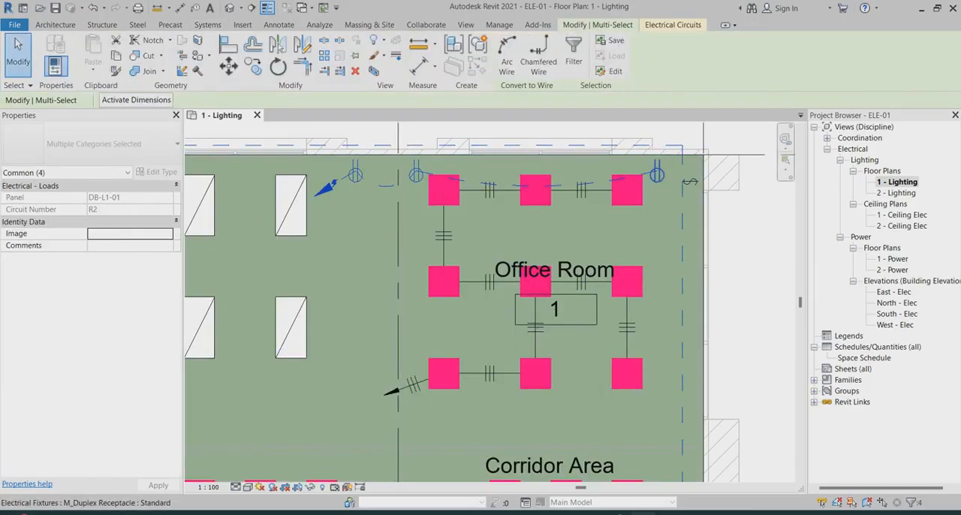
pyautogui.click(507, 59)
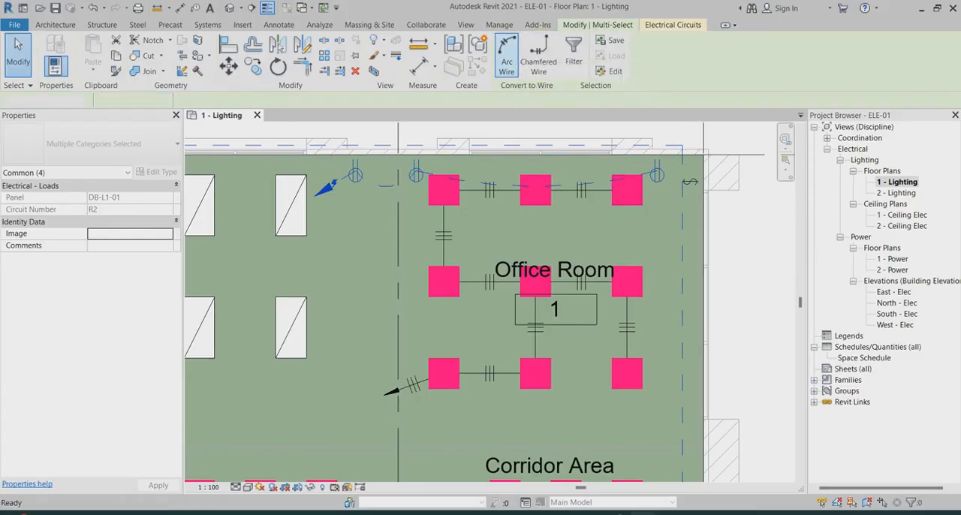
pyautogui.scroll(-2, 546, 216)
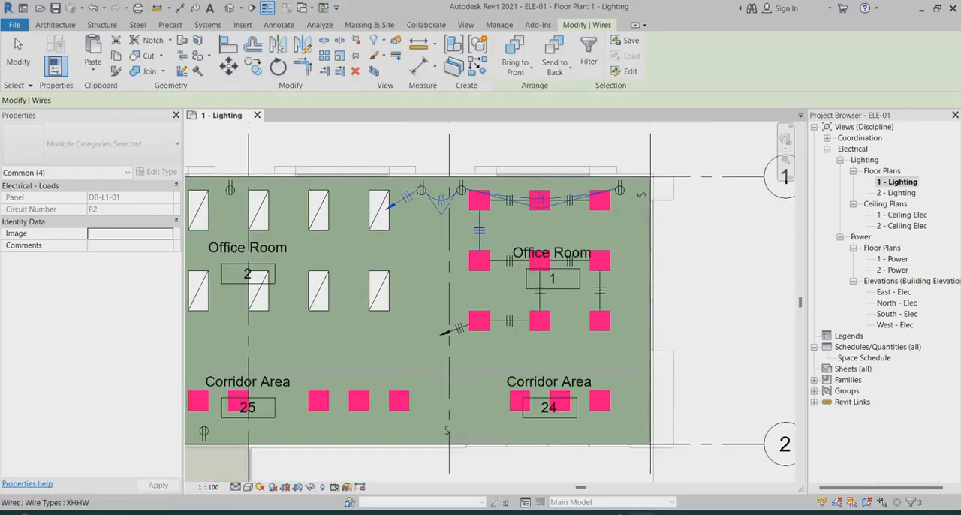
pyautogui.scroll(2, 407, 209)
pyautogui.scroll(-4, 402, 208)
pyautogui.scroll(3, 677, 248)
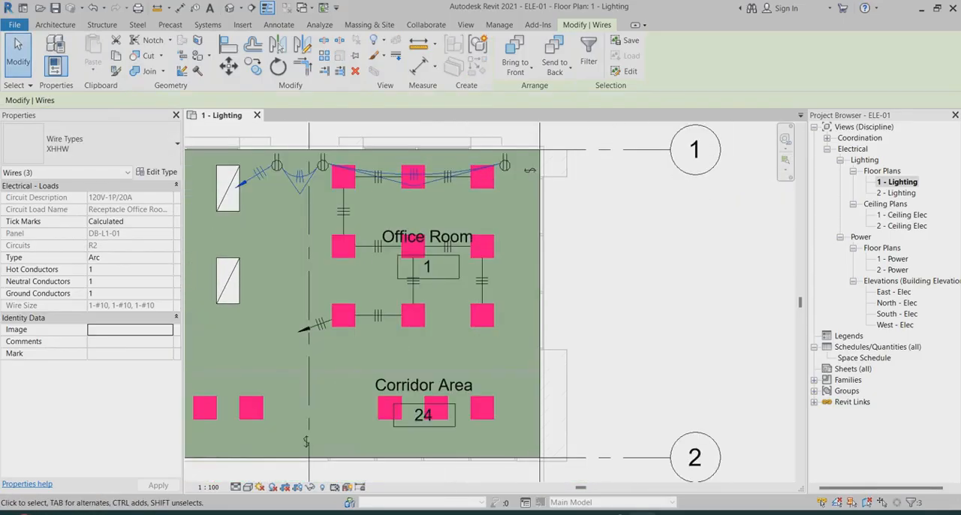
pyautogui.rightClick(617, 330)
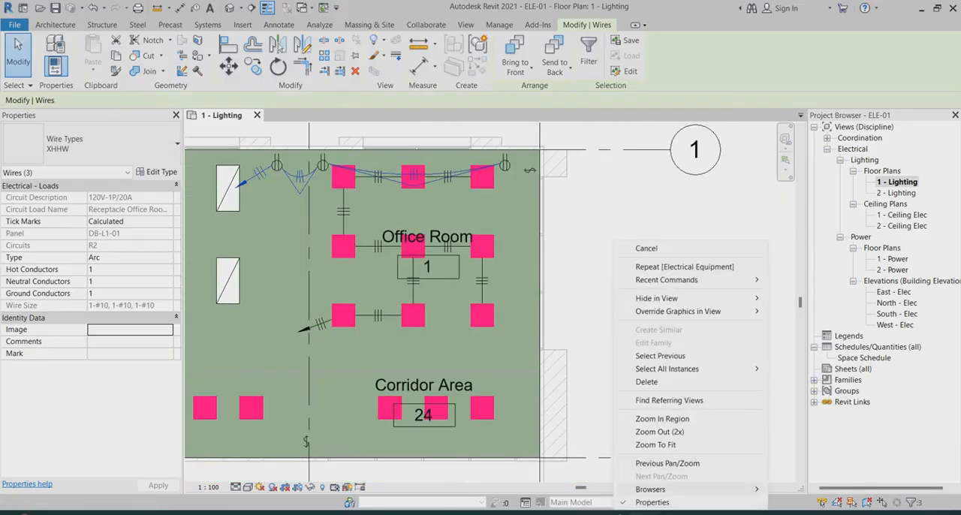
# Open the System Browser and expand the electrical power systems down to the devices on DB-L1-01 circuits R1 and R2
pyautogui.moveTo(650, 489)
pyautogui.click(812, 502)
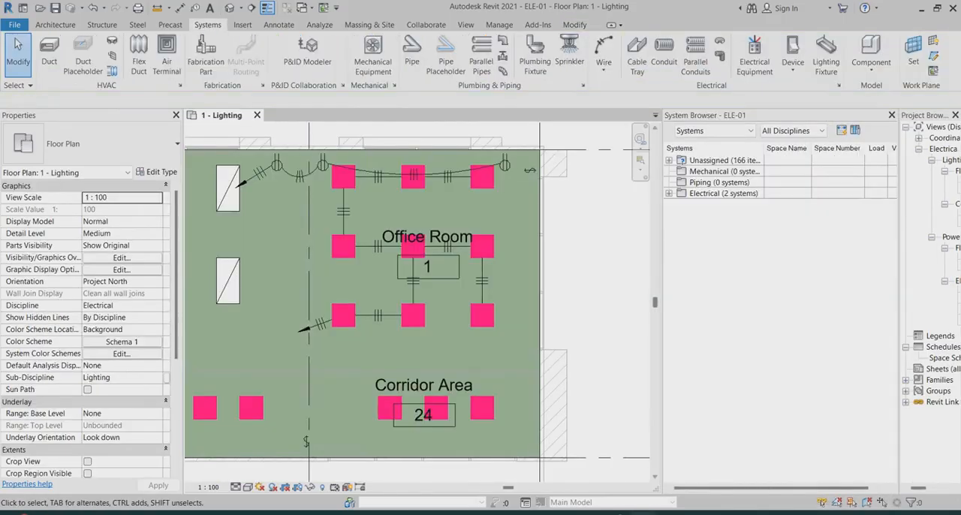
pyautogui.click(669, 192)
pyautogui.click(713, 204)
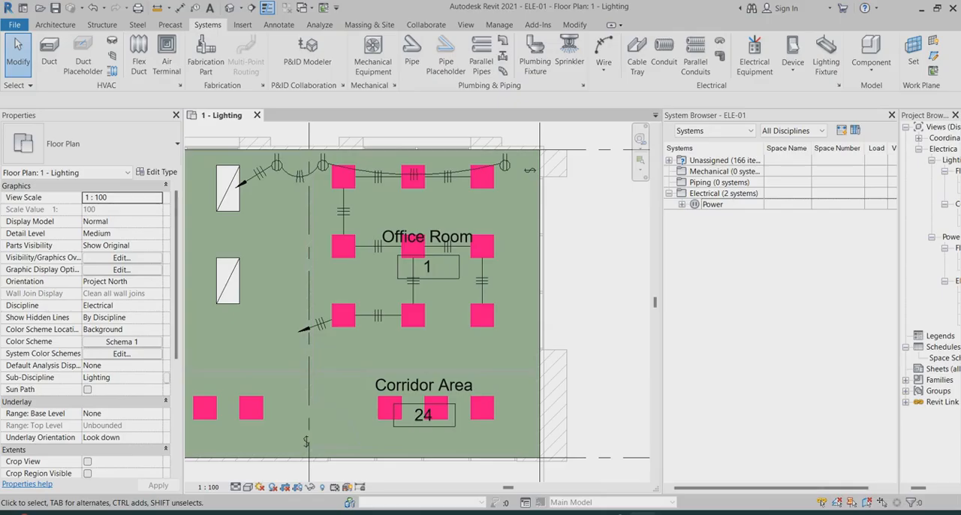
pyautogui.click(695, 215)
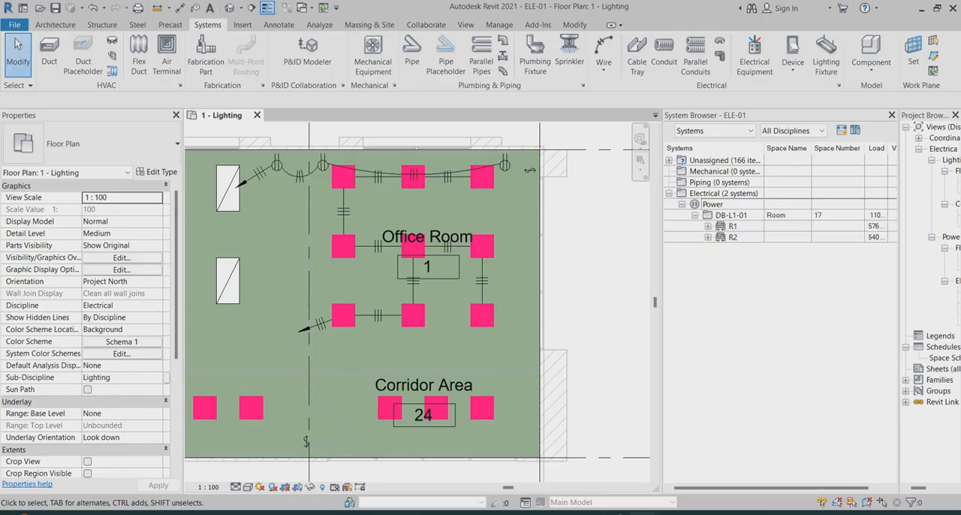
pyautogui.click(707, 226)
pyautogui.click(707, 336)
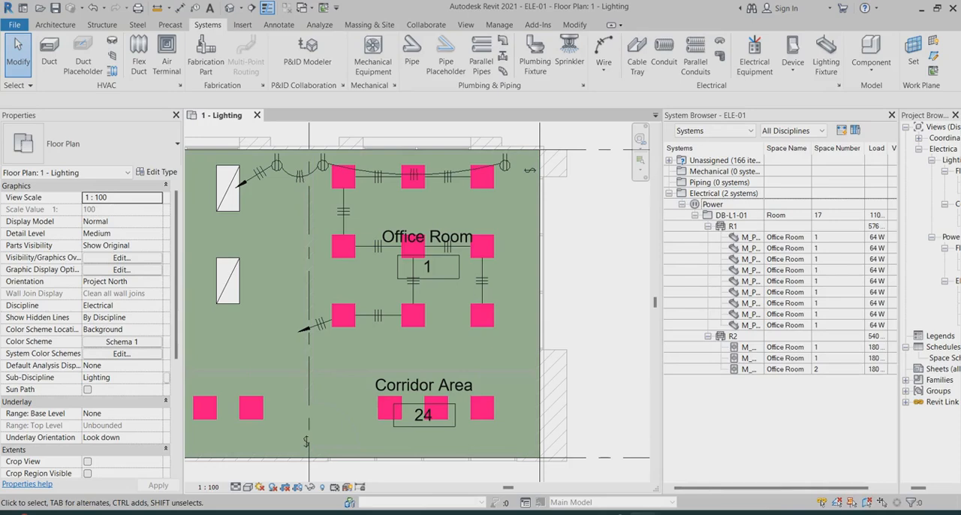
pyautogui.scroll(3, 393, 232)
pyautogui.scroll(-3, 466, 272)
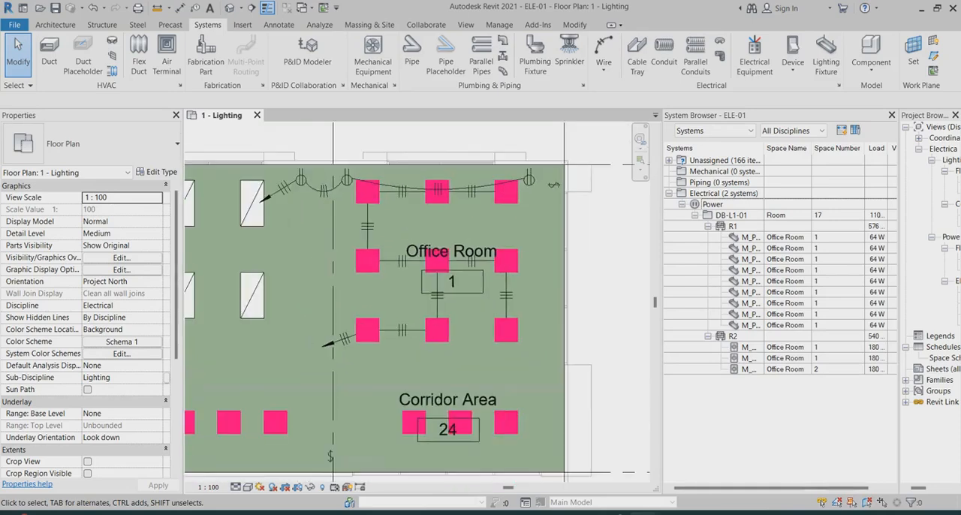
pyautogui.scroll(2, 445, 238)
pyautogui.scroll(-1, 527, 224)
pyautogui.scroll(-1, 589, 211)
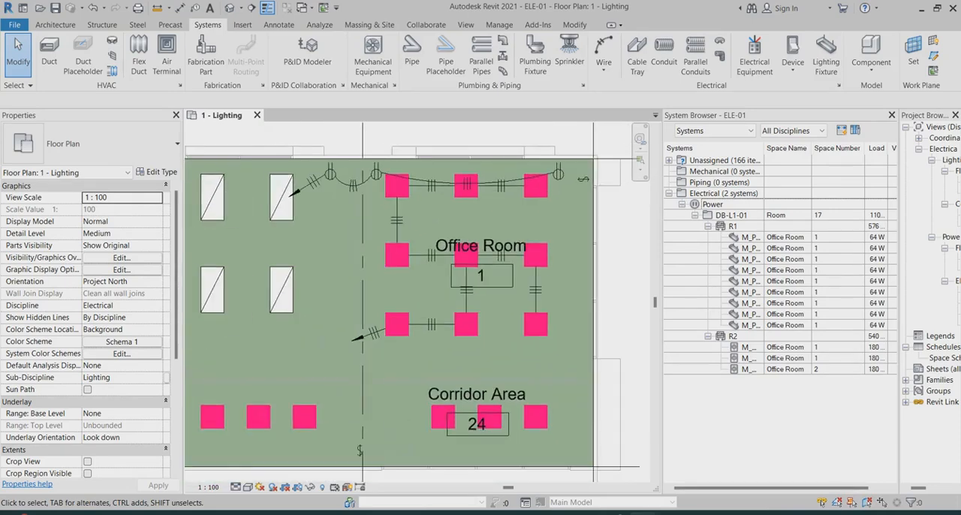